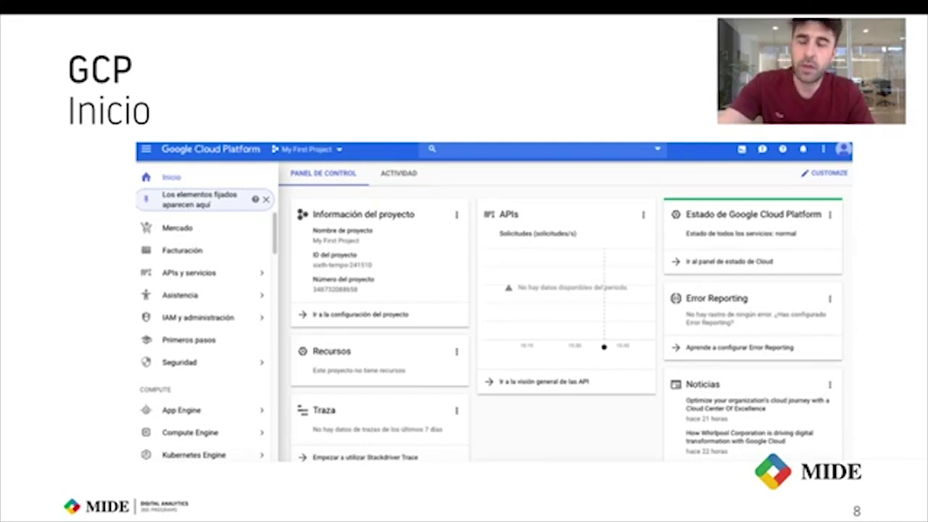
Step: Exit the slideshow, switch to the Google Cloud Platform console in Chrome and look over the My First Project dashboard
{"action": "key", "text": "Escape"}
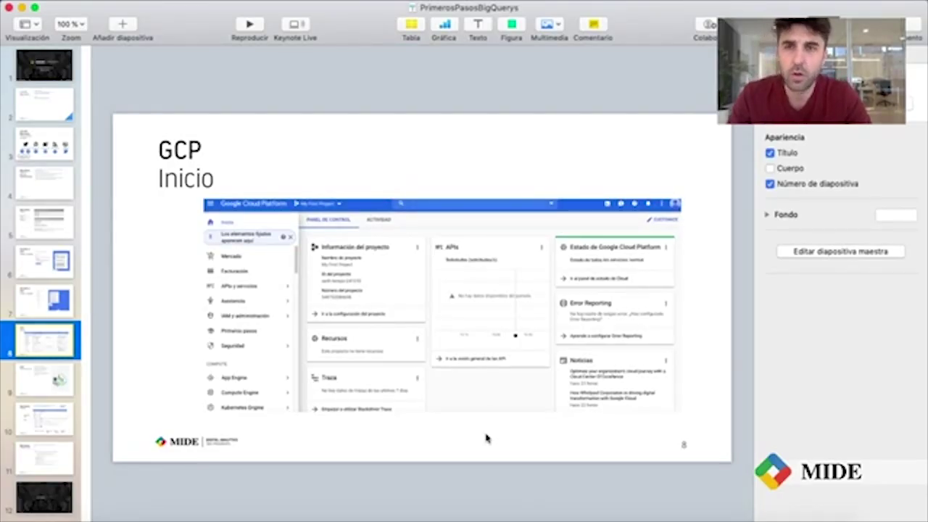
{"action": "key", "text": "ctrl+Left"}
{"action": "left_click", "coordinate": [395, 60]}
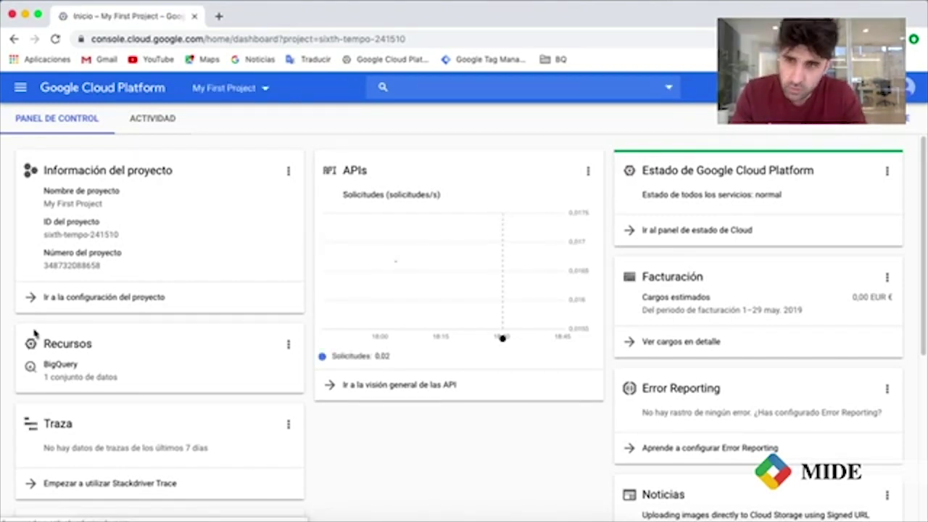
{"action": "scroll", "coordinate": [55, 389], "scroll_direction": "down", "scroll_amount": 2}
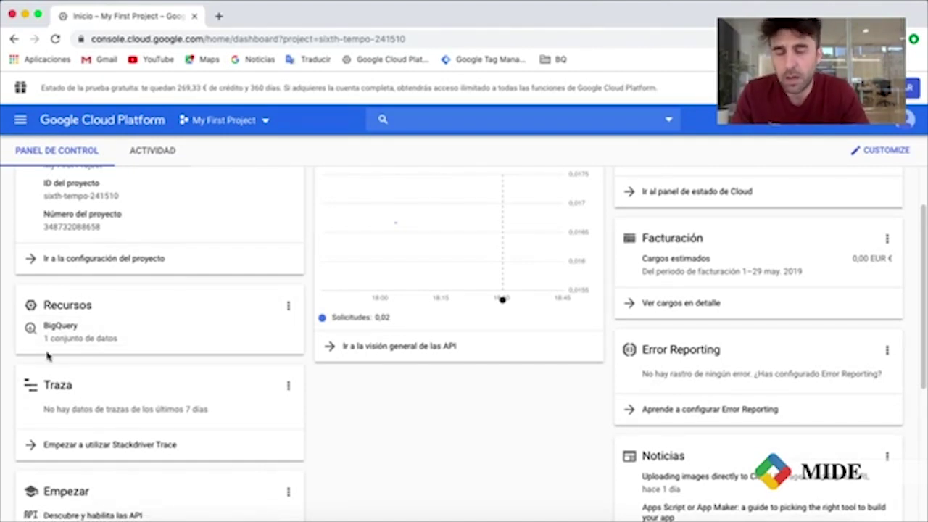
{"action": "scroll", "coordinate": [349, 433], "scroll_direction": "up", "scroll_amount": 3}
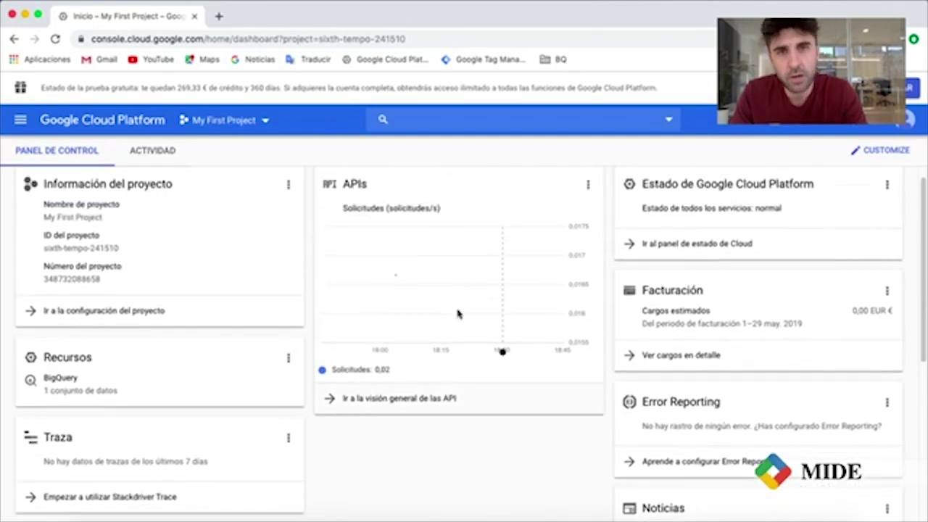
{"action": "scroll", "coordinate": [479, 300], "scroll_direction": "down", "scroll_amount": 3}
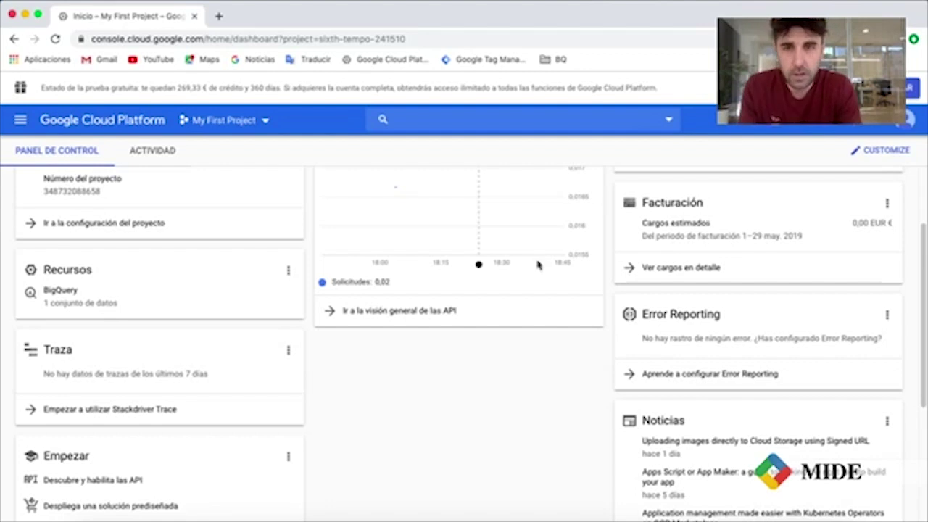
{"action": "scroll", "coordinate": [404, 315], "scroll_direction": "up", "scroll_amount": 3}
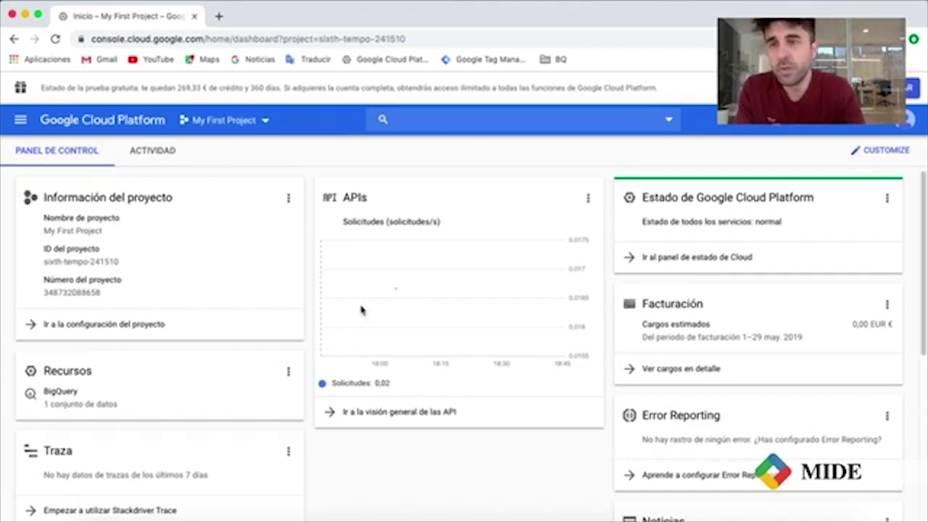
Step: Pin Storage from the Almacenamiento products to the top of the console's navigation list
{"action": "left_click", "coordinate": [18, 122]}
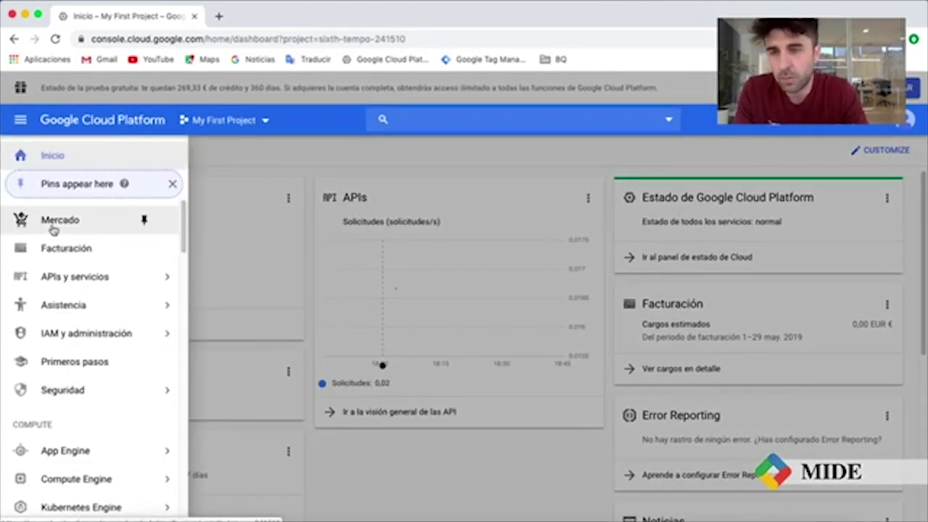
{"action": "scroll", "coordinate": [52, 229], "scroll_direction": "down", "scroll_amount": 5}
{"action": "scroll", "coordinate": [52, 230], "scroll_direction": "up", "scroll_amount": 4}
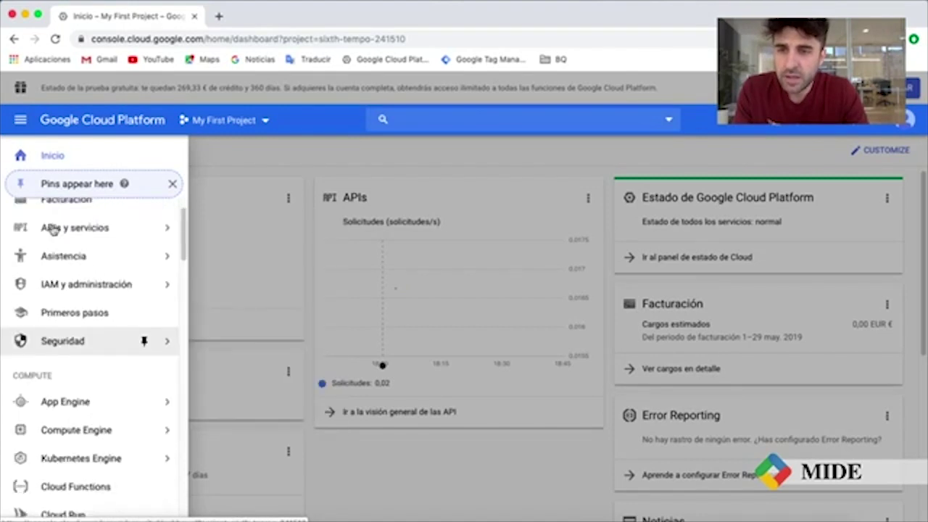
{"action": "scroll", "coordinate": [83, 310], "scroll_direction": "down", "scroll_amount": 3}
{"action": "scroll", "coordinate": [83, 313], "scroll_direction": "down", "scroll_amount": 3}
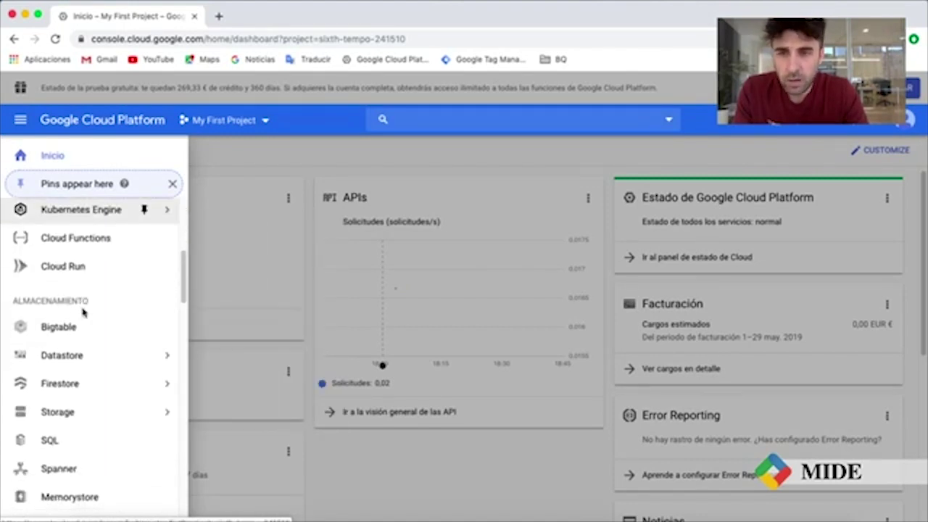
{"action": "scroll", "coordinate": [83, 310], "scroll_direction": "down", "scroll_amount": 1}
{"action": "mouse_move", "coordinate": [102, 360]}
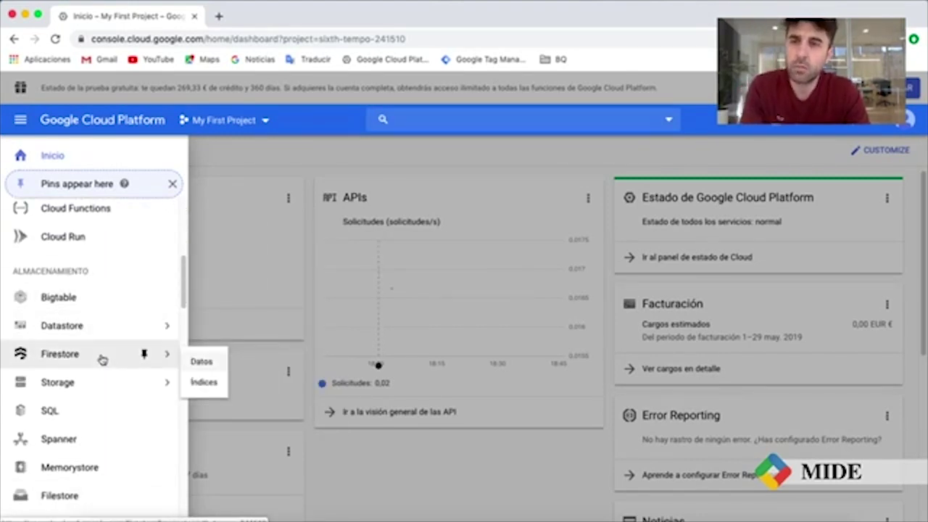
{"action": "scroll", "coordinate": [108, 364], "scroll_direction": "down", "scroll_amount": 1}
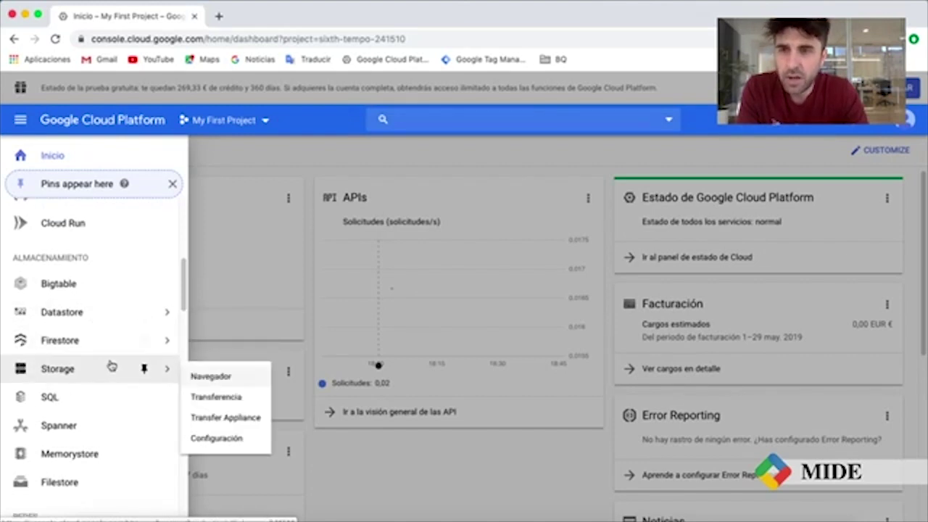
{"action": "left_click", "coordinate": [144, 369]}
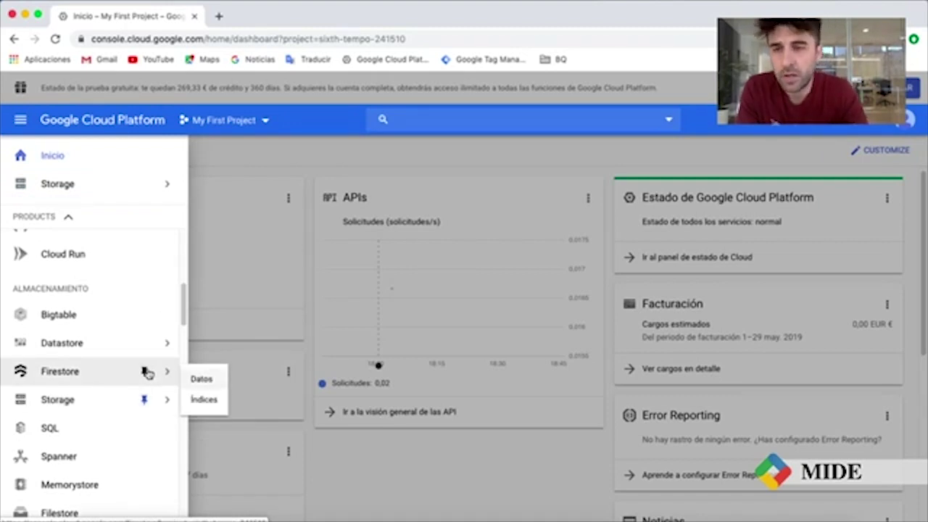
Step: Pin BigQuery from the Big Data products to the top of the navigation list
{"action": "scroll", "coordinate": [146, 372], "scroll_direction": "down", "scroll_amount": 4}
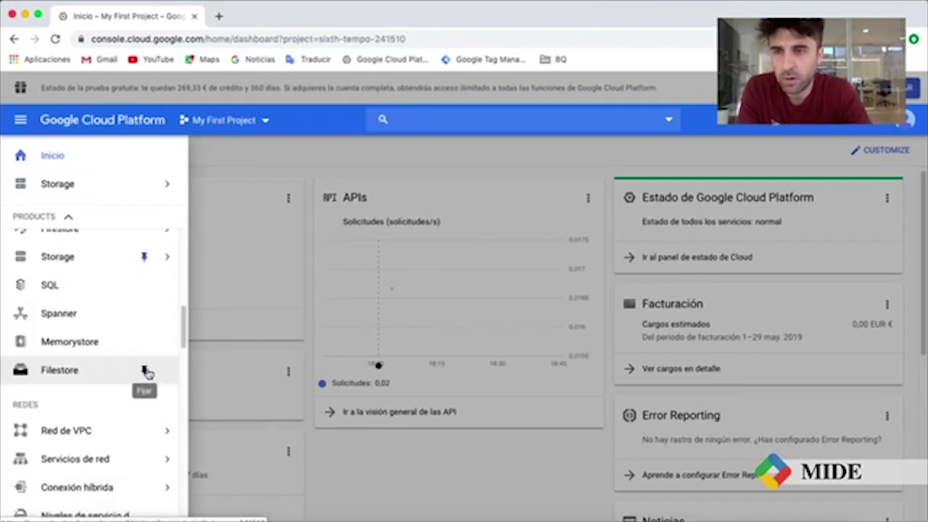
{"action": "scroll", "coordinate": [145, 372], "scroll_direction": "down", "scroll_amount": 7}
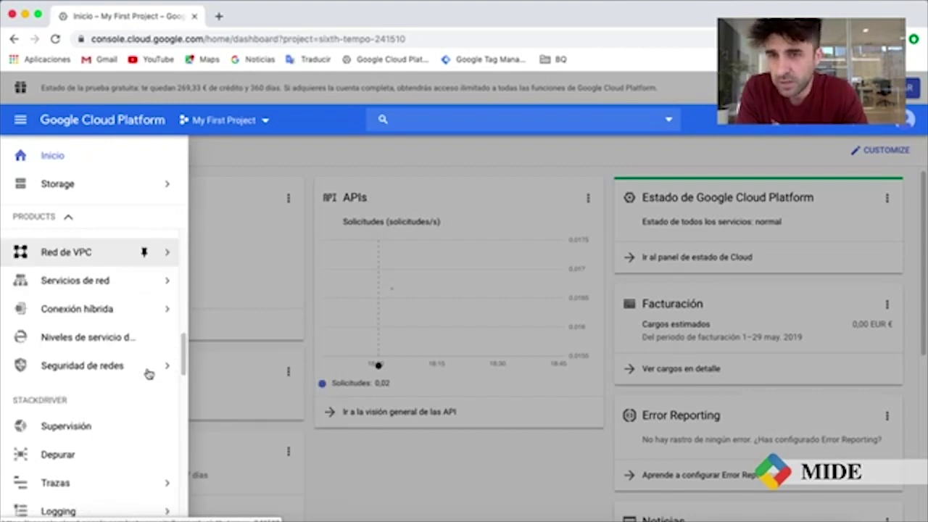
{"action": "scroll", "coordinate": [148, 373], "scroll_direction": "down", "scroll_amount": 8}
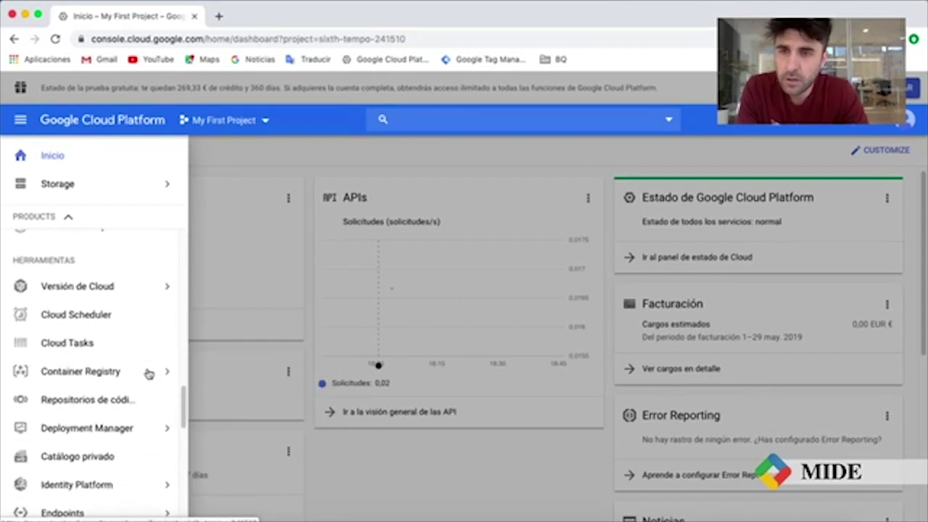
{"action": "scroll", "coordinate": [147, 373], "scroll_direction": "down", "scroll_amount": 6}
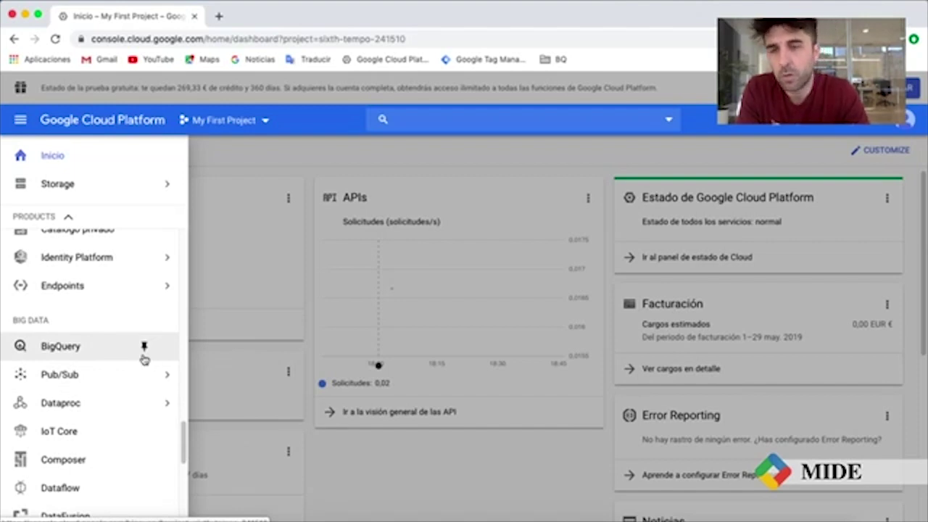
{"action": "left_click", "coordinate": [144, 354]}
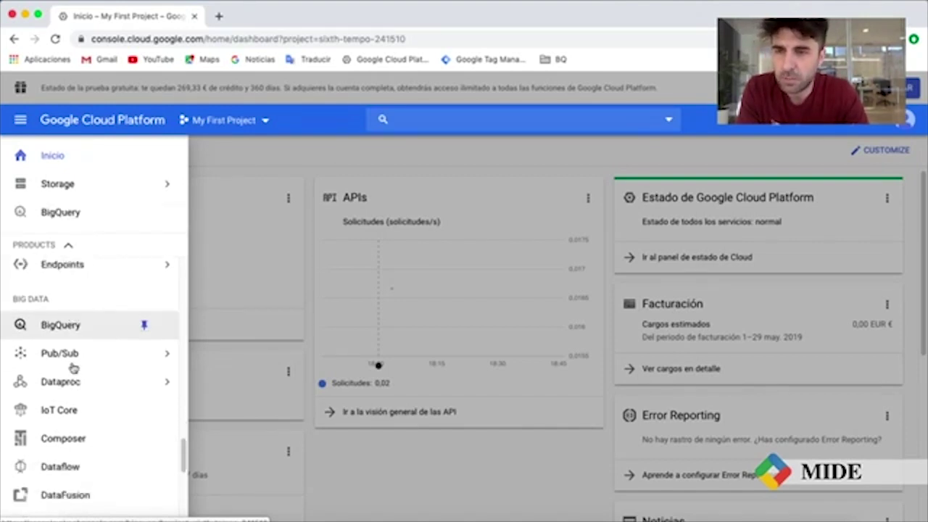
Step: Pin Dataprep from the Big Data products to the top of the navigation list
{"action": "scroll", "coordinate": [73, 369], "scroll_direction": "down", "scroll_amount": 3}
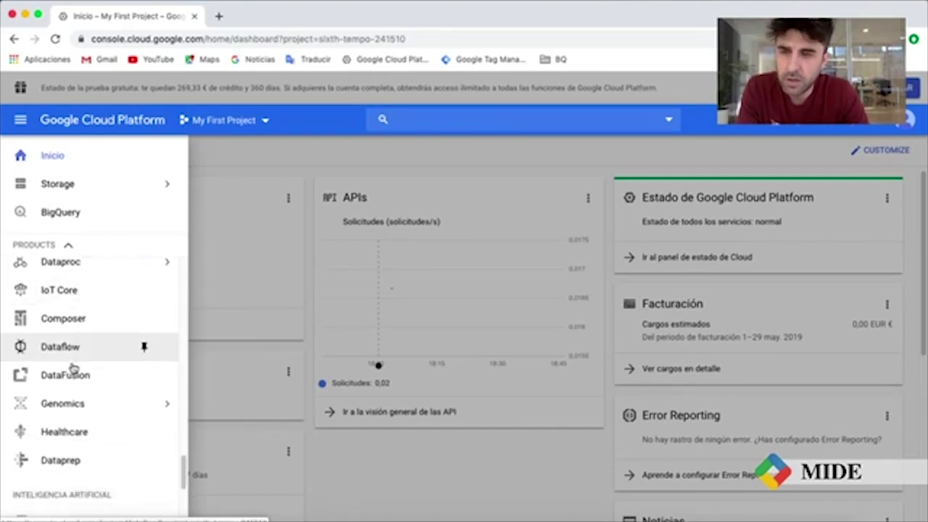
{"action": "scroll", "coordinate": [69, 340], "scroll_direction": "down", "scroll_amount": 1}
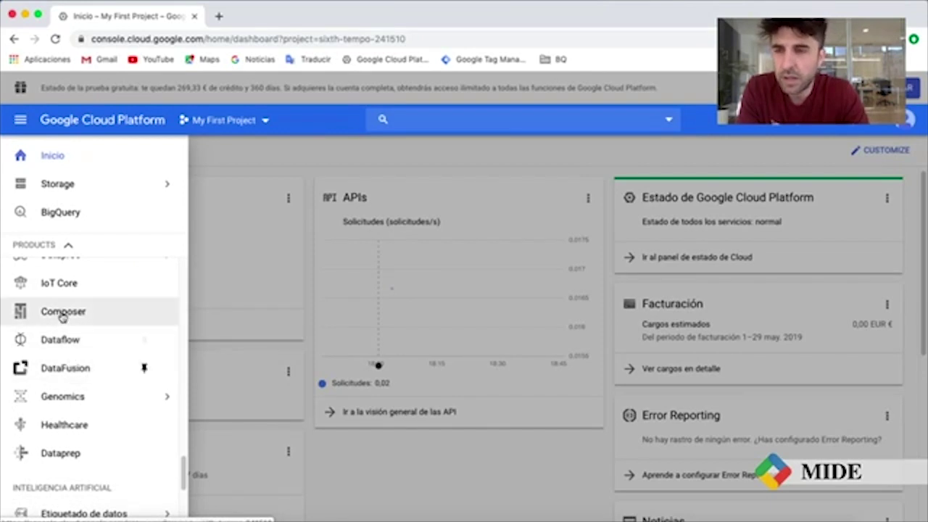
{"action": "left_click", "coordinate": [144, 453]}
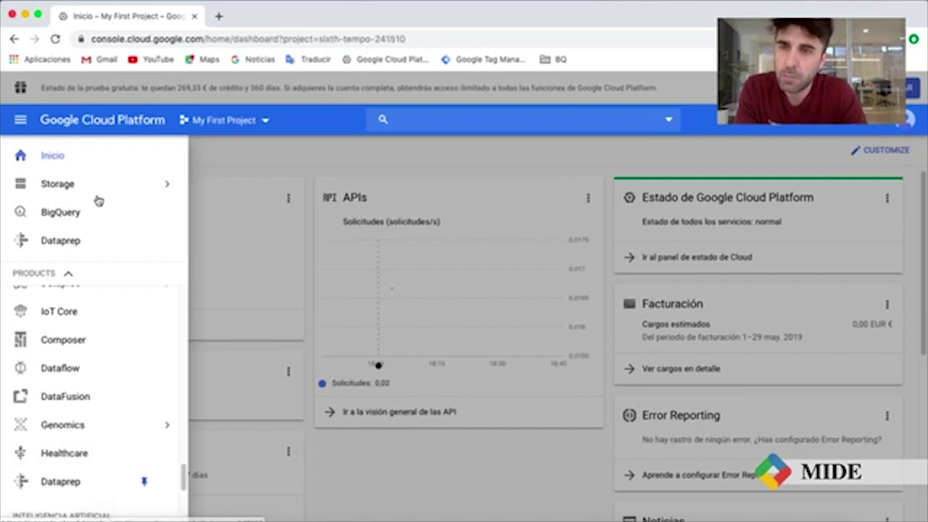
Step: Open BigQuery and enlarge the query history area by shrinking the query editor
{"action": "left_click", "coordinate": [71, 217]}
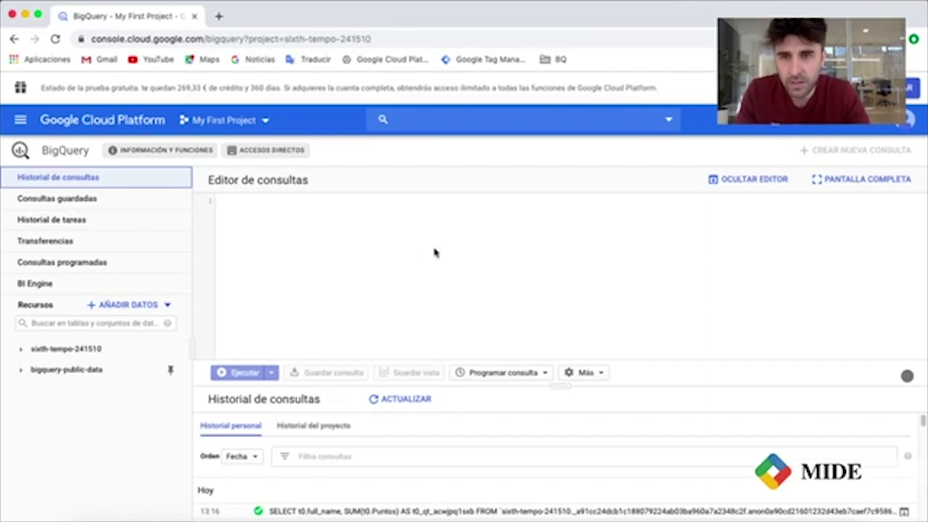
{"action": "left_click_drag", "start_coordinate": [555, 385], "coordinate": [550, 349]}
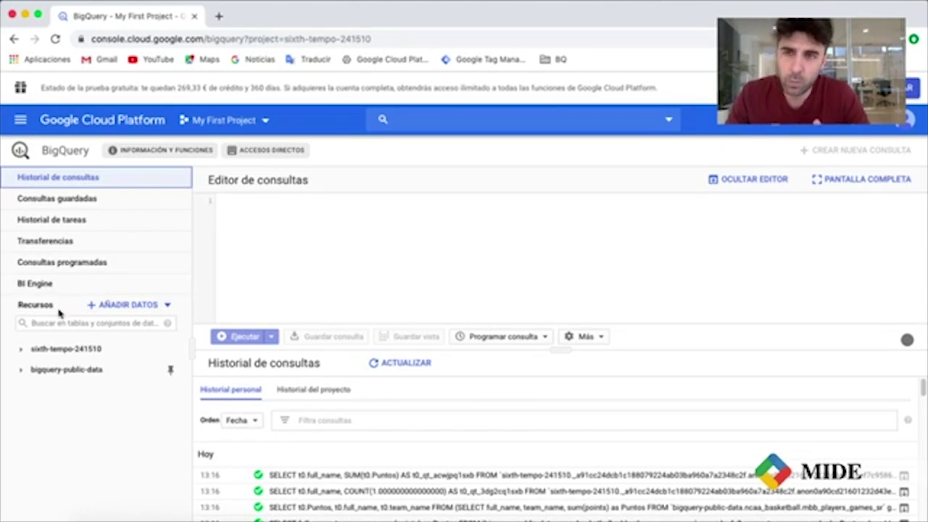
Step: Expand the sixth-tempo-241510 project in the resources tree and open its details
{"action": "left_click", "coordinate": [21, 352]}
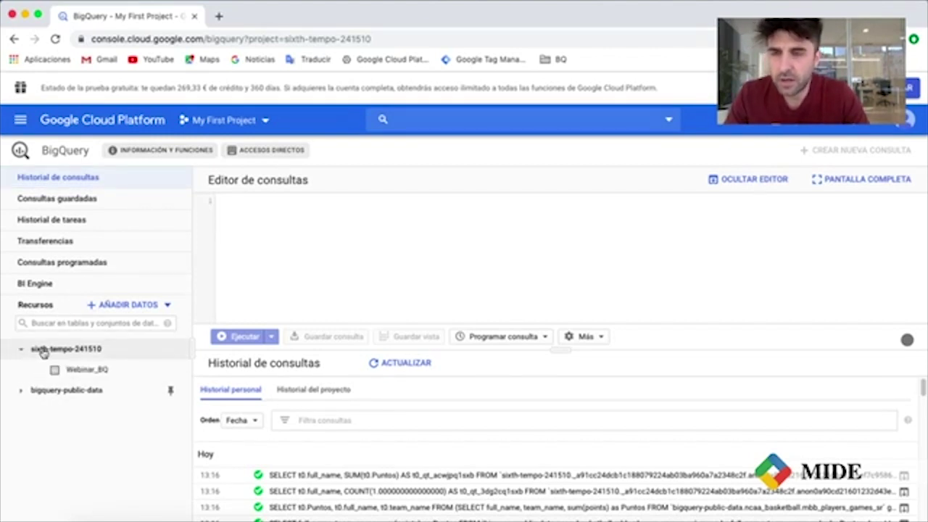
{"action": "left_click", "coordinate": [65, 351]}
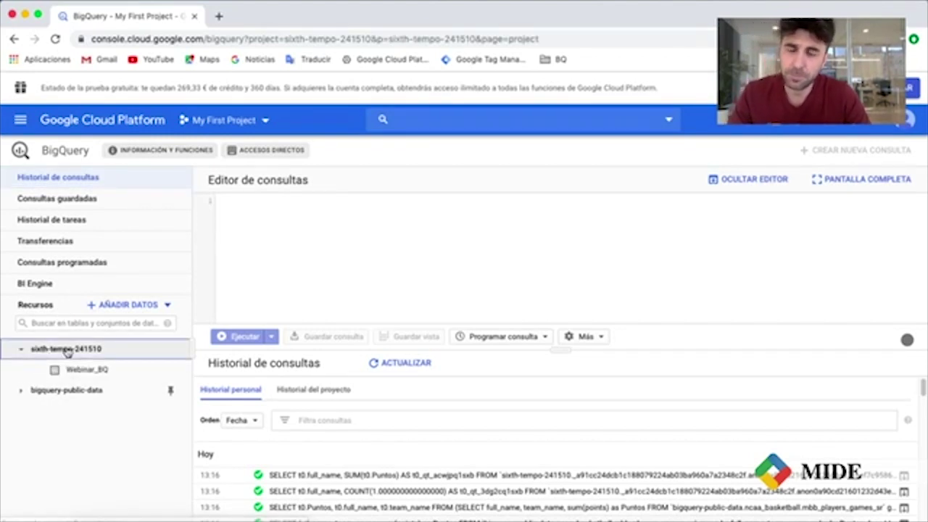
{"action": "left_click", "coordinate": [85, 351]}
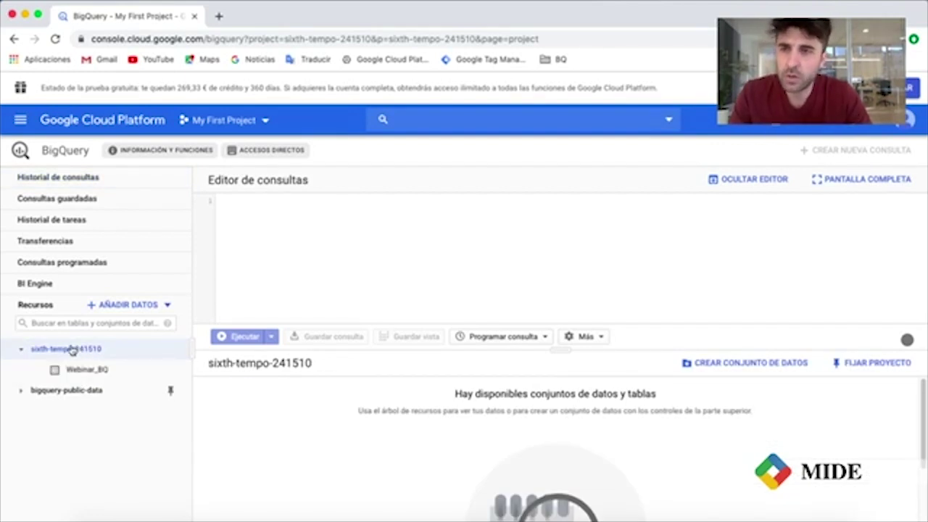
{"action": "double_click", "coordinate": [52, 351]}
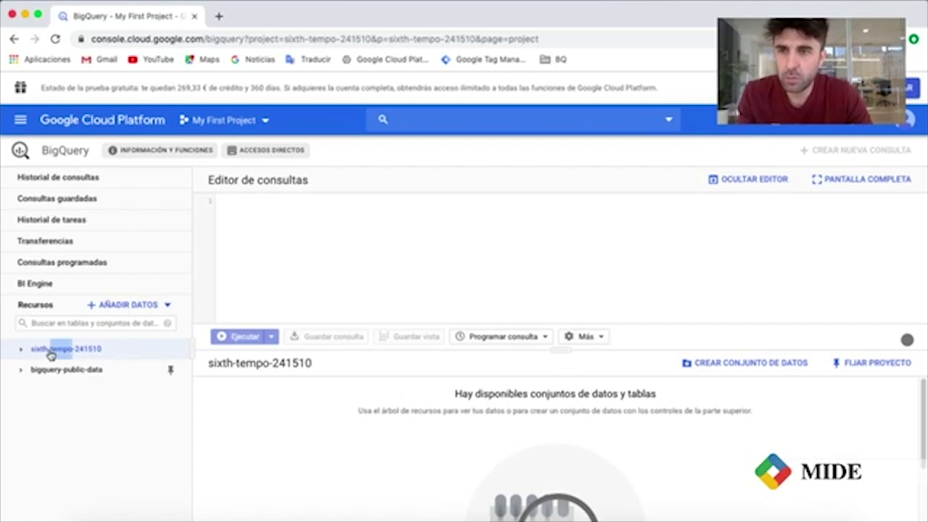
{"action": "left_click", "coordinate": [252, 123]}
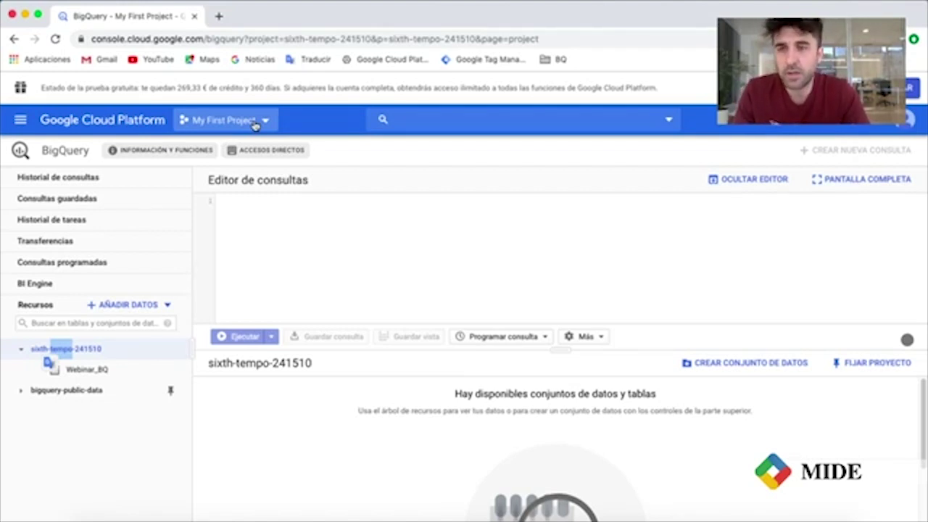
Step: View the dataset creation form for the sixth-tempo-241510 project and cancel it without creating anything
{"action": "left_click", "coordinate": [79, 349]}
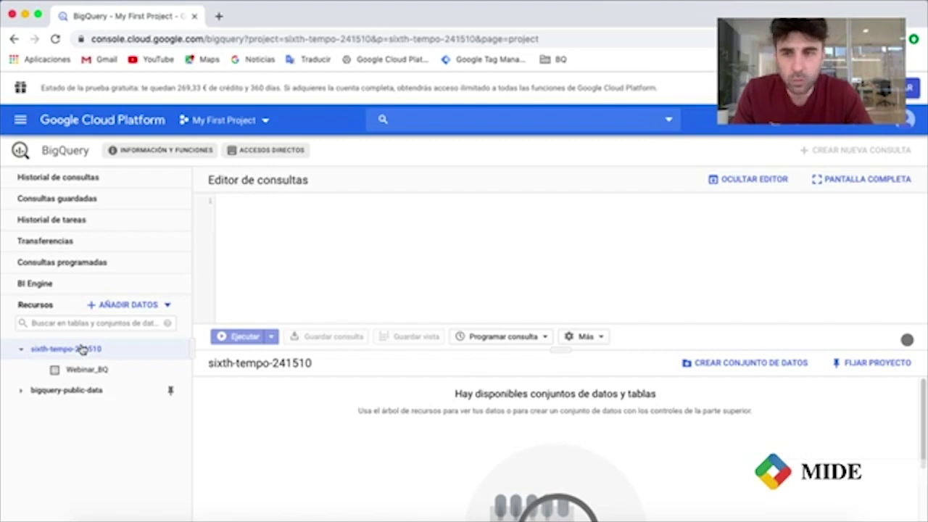
{"action": "left_click", "coordinate": [781, 363]}
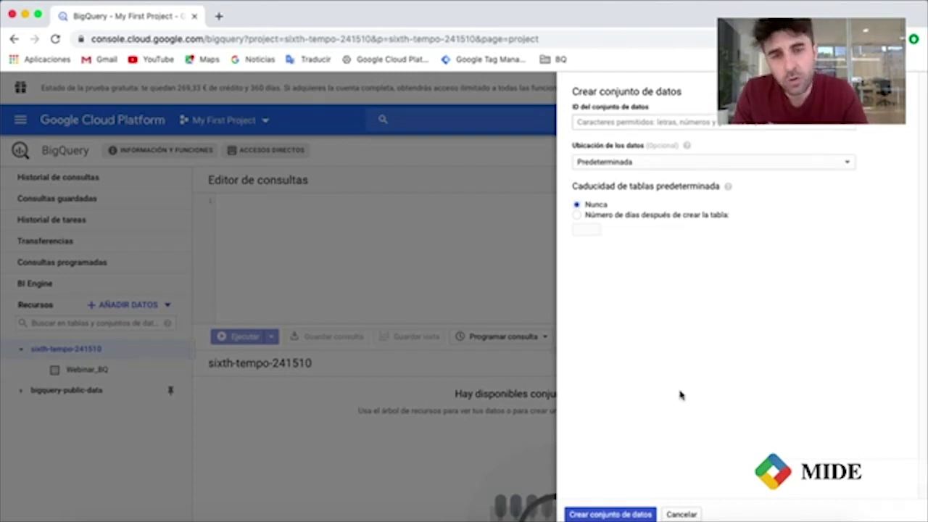
{"action": "left_click", "coordinate": [682, 514]}
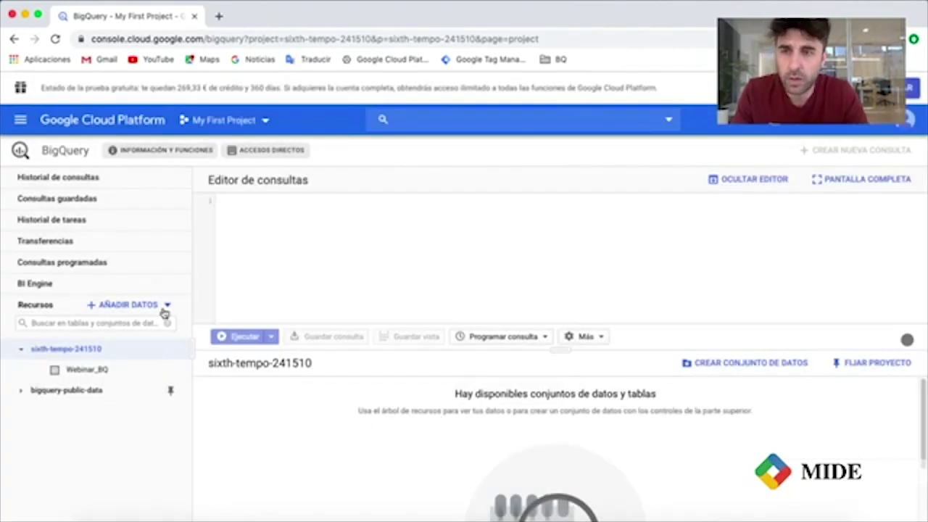
Step: Open the Webinar_BQ dataset and start a new table with an uploaded file as its source
{"action": "left_click", "coordinate": [73, 370]}
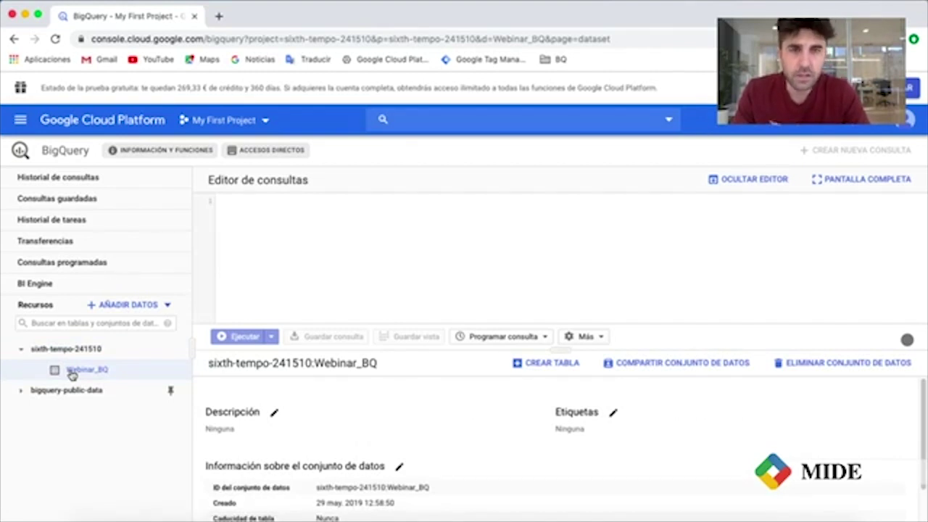
{"action": "left_click", "coordinate": [551, 364]}
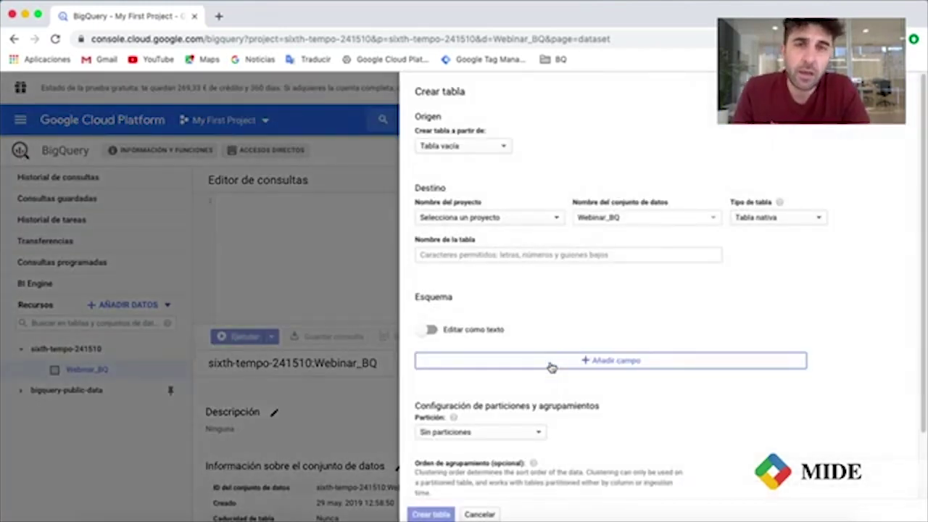
{"action": "left_click", "coordinate": [499, 146]}
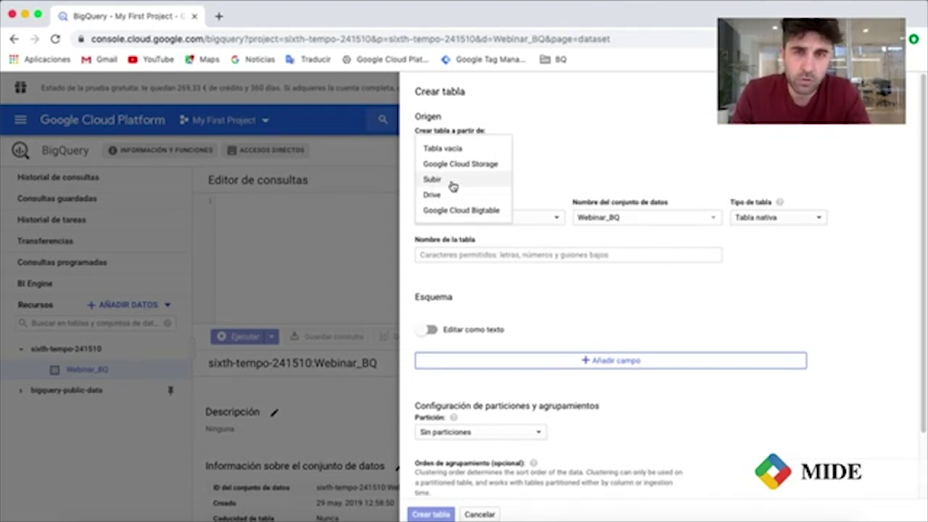
{"action": "left_click", "coordinate": [452, 187]}
Step: Browse the Descargas folder for a data file to upload as the table's source
{"action": "left_click", "coordinate": [745, 149]}
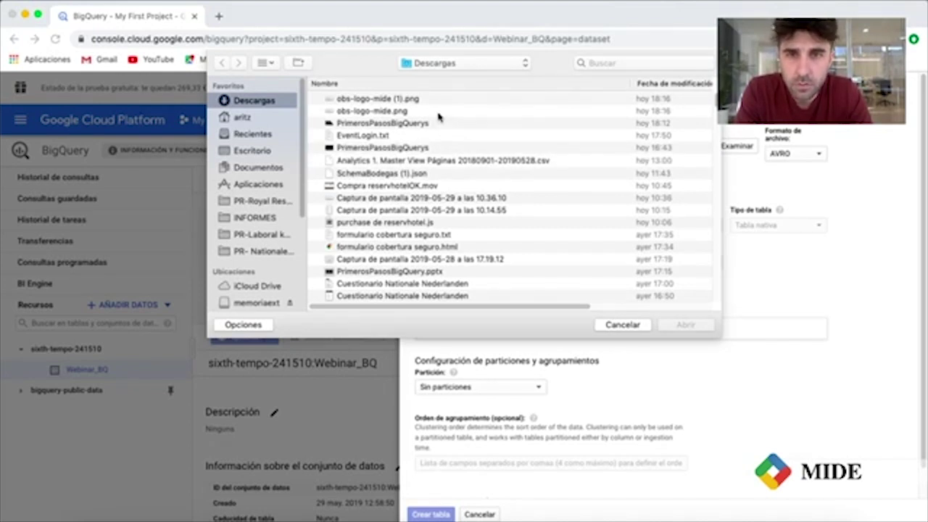
{"action": "scroll", "coordinate": [439, 116], "scroll_direction": "down", "scroll_amount": 3}
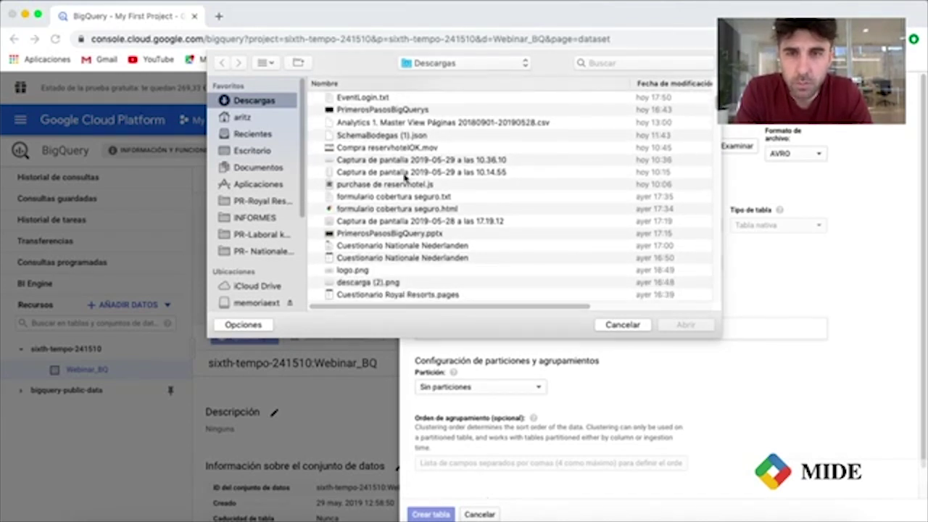
{"action": "scroll", "coordinate": [404, 179], "scroll_direction": "down", "scroll_amount": 5}
{"action": "scroll", "coordinate": [405, 180], "scroll_direction": "down", "scroll_amount": 8}
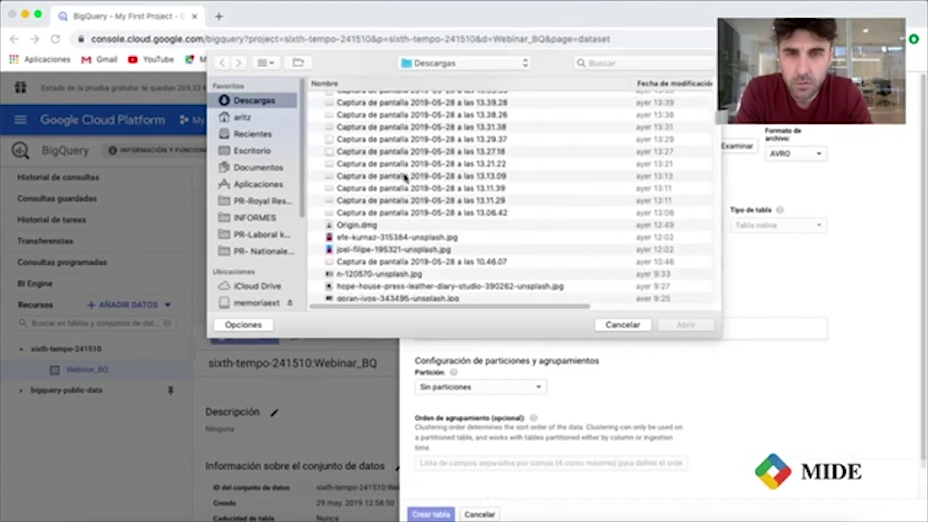
{"action": "scroll", "coordinate": [495, 196], "scroll_direction": "up", "scroll_amount": 15}
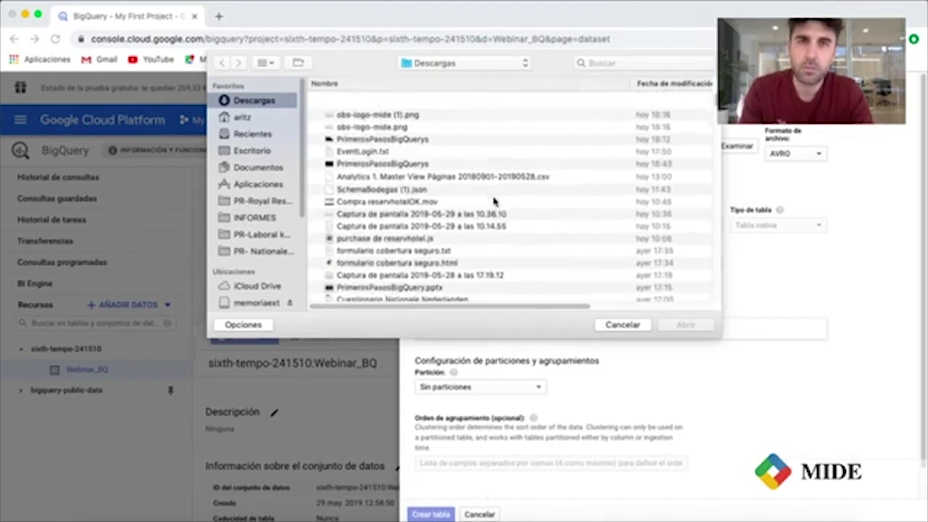
Step: Search the computer for "csv" and "Analytics" files, and cancel the file selection without choosing one
{"action": "left_click", "coordinate": [601, 64]}
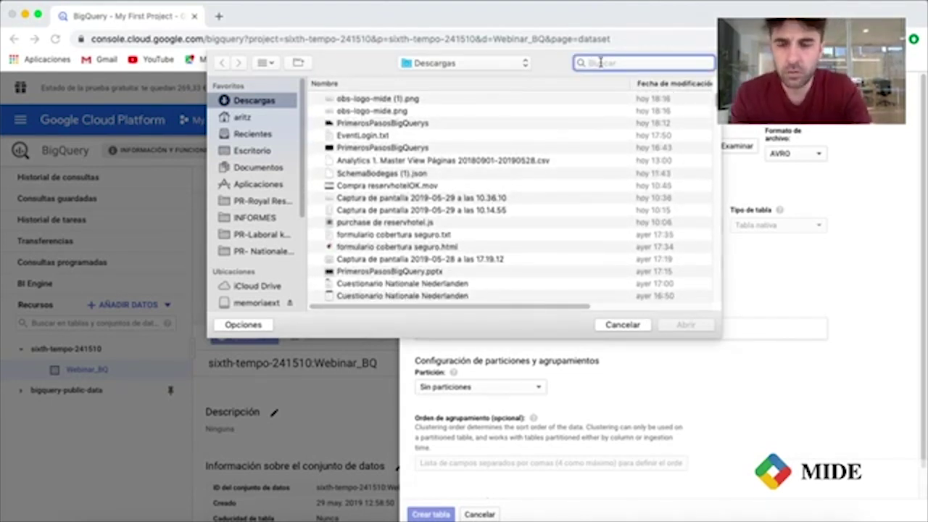
{"action": "type", "text": "csv"}
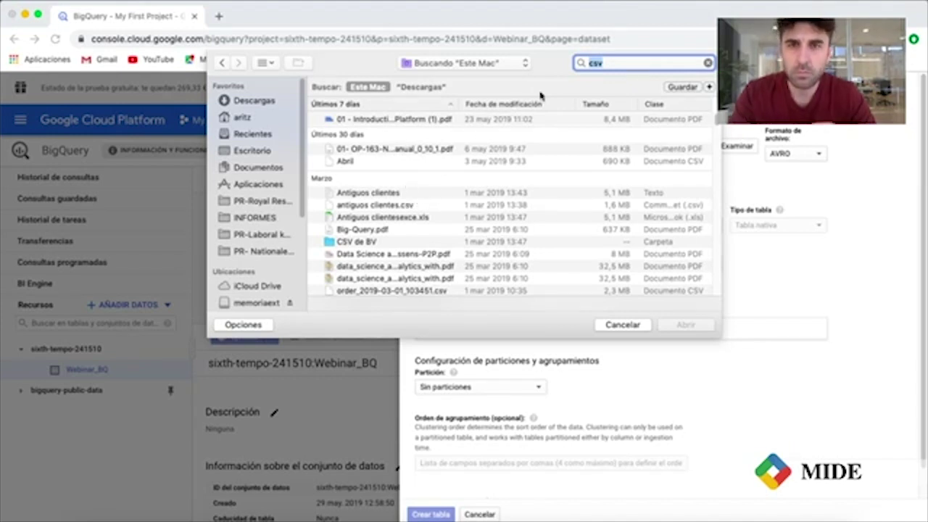
{"action": "type", "text": "Analytics"}
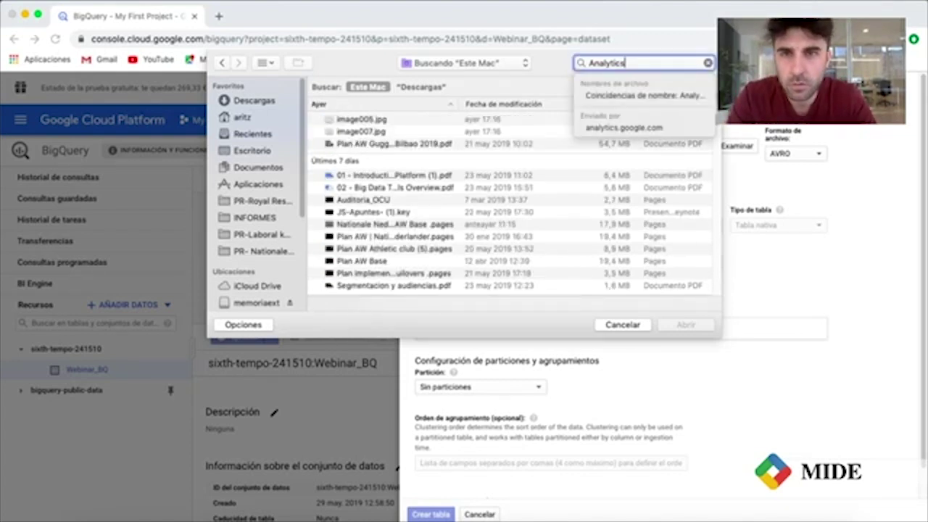
{"action": "left_click", "coordinate": [509, 131]}
{"action": "scroll", "coordinate": [551, 229], "scroll_direction": "down", "scroll_amount": 3}
{"action": "scroll", "coordinate": [555, 242], "scroll_direction": "up", "scroll_amount": 3}
{"action": "scroll", "coordinate": [554, 244], "scroll_direction": "down", "scroll_amount": 4}
{"action": "scroll", "coordinate": [554, 244], "scroll_direction": "down", "scroll_amount": 2}
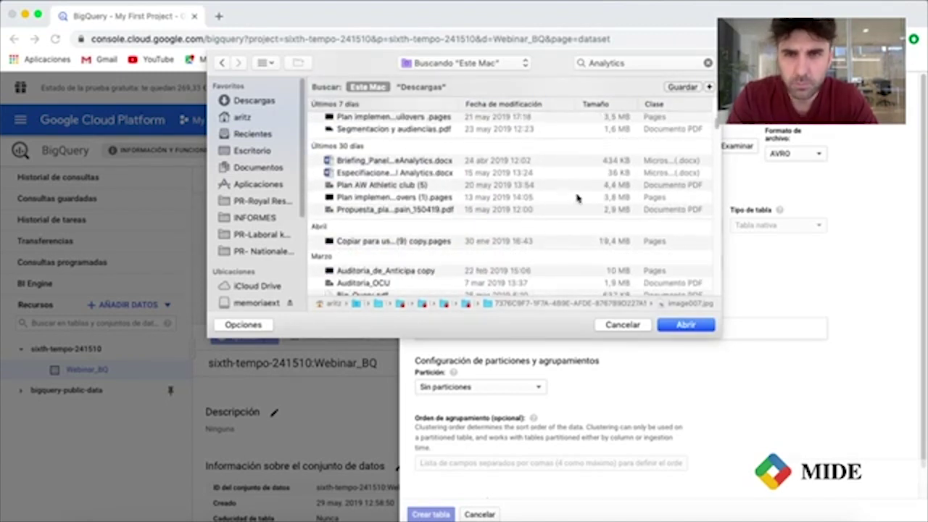
{"action": "left_click", "coordinate": [623, 325]}
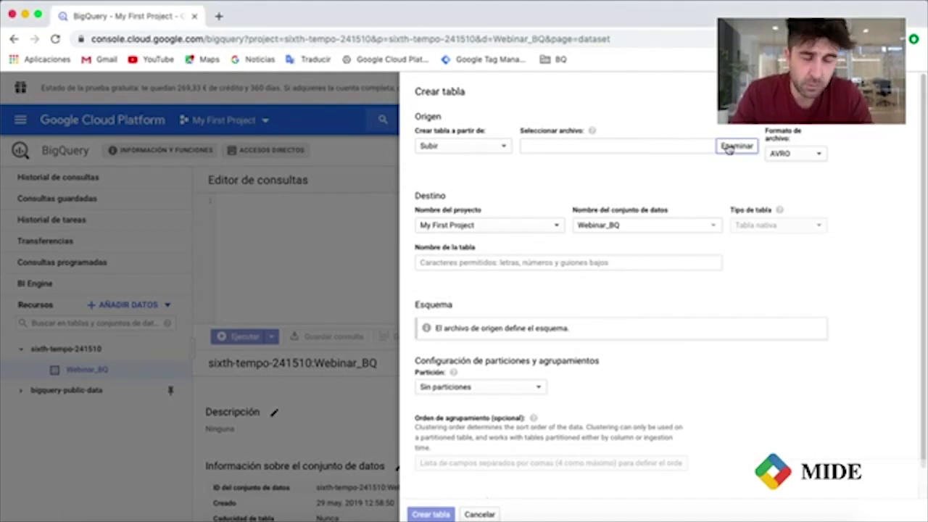
Step: Examine the advanced options of the table creation form and cancel it without creating a table
{"action": "scroll", "coordinate": [508, 240], "scroll_direction": "down", "scroll_amount": 1}
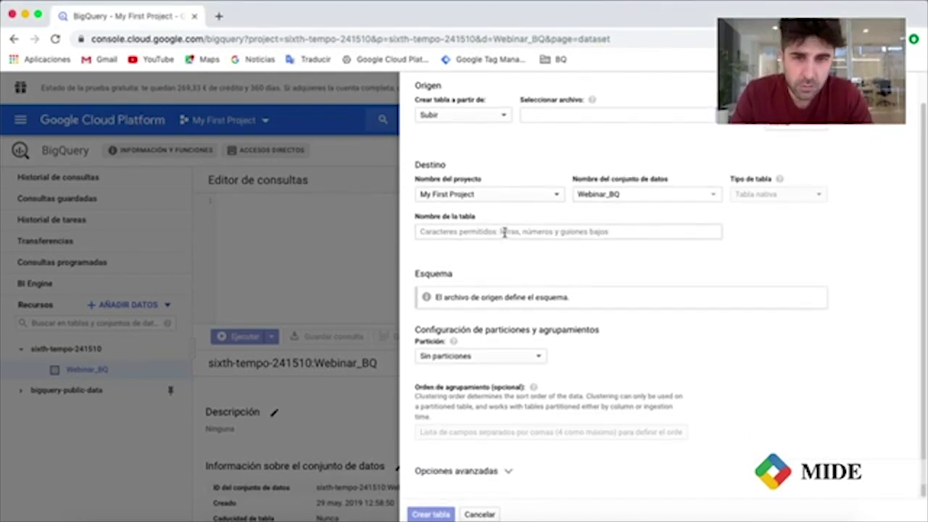
{"action": "left_click", "coordinate": [498, 471]}
{"action": "scroll", "coordinate": [624, 330], "scroll_direction": "down", "scroll_amount": 4}
{"action": "scroll", "coordinate": [623, 330], "scroll_direction": "down", "scroll_amount": 1}
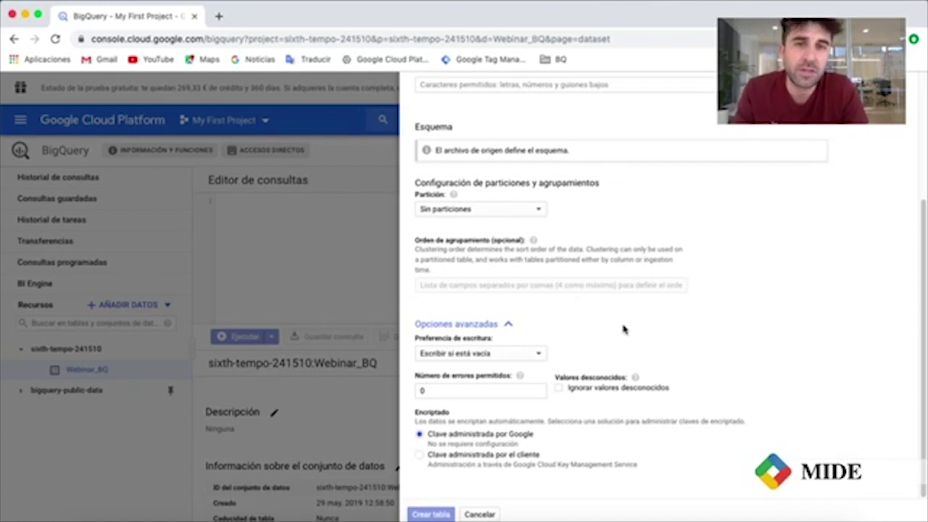
{"action": "left_click", "coordinate": [480, 514]}
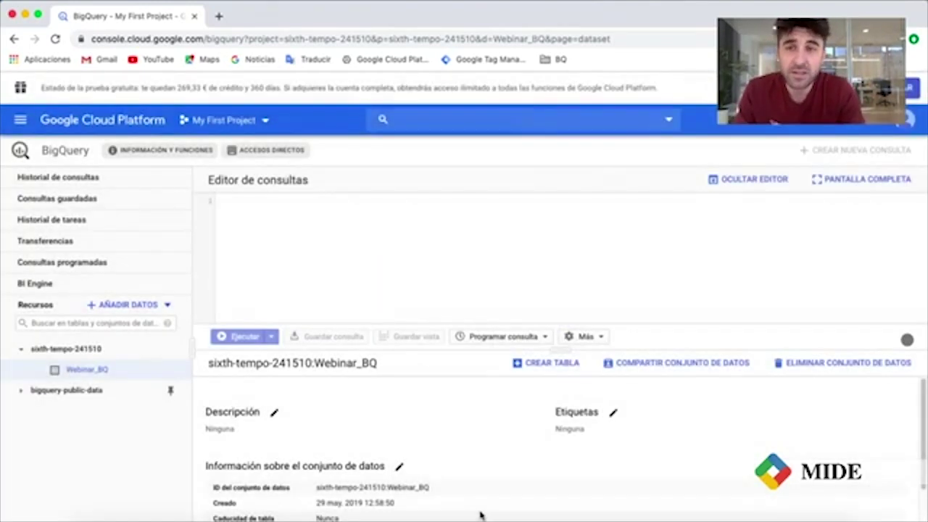
Step: Browse the public datasets in the Marketplace, view the Chicago Crime Data page, and return to the Webinar_BQ dataset
{"action": "left_click", "coordinate": [139, 307]}
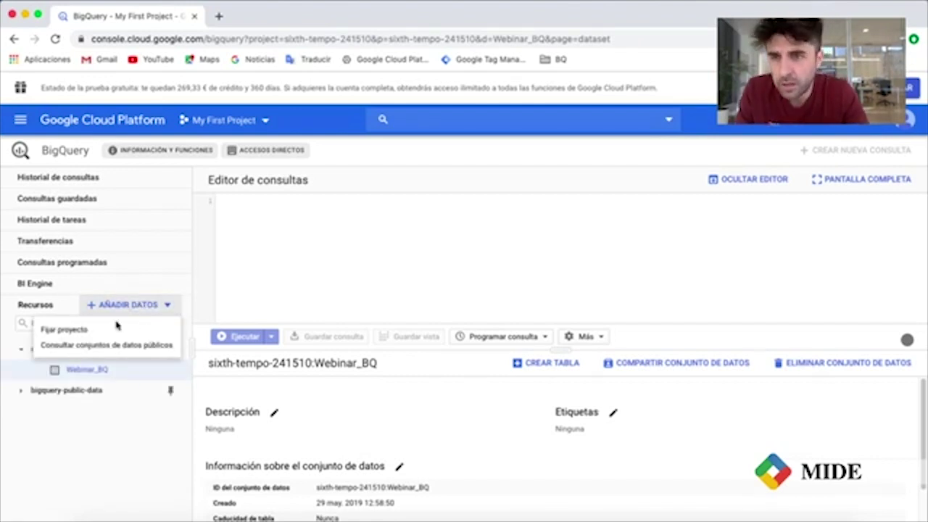
{"action": "left_click", "coordinate": [98, 347]}
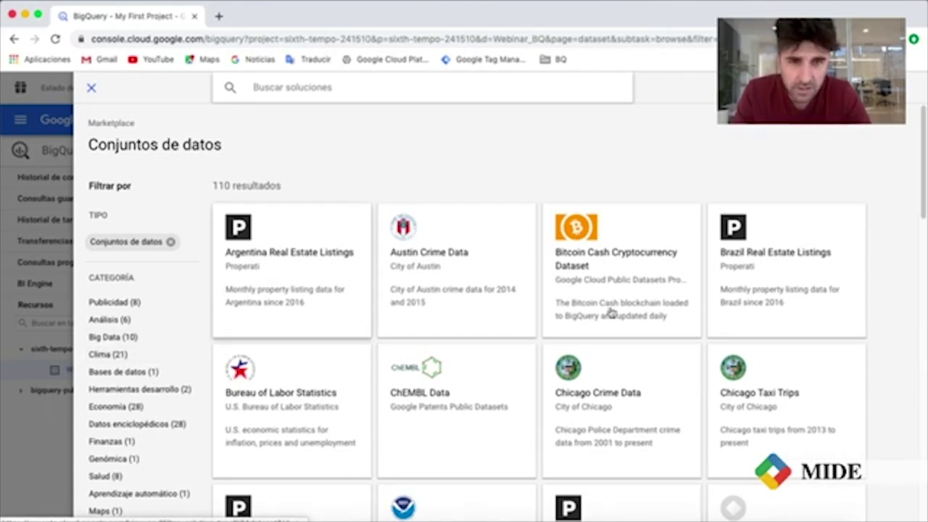
{"action": "scroll", "coordinate": [625, 315], "scroll_direction": "down", "scroll_amount": 2}
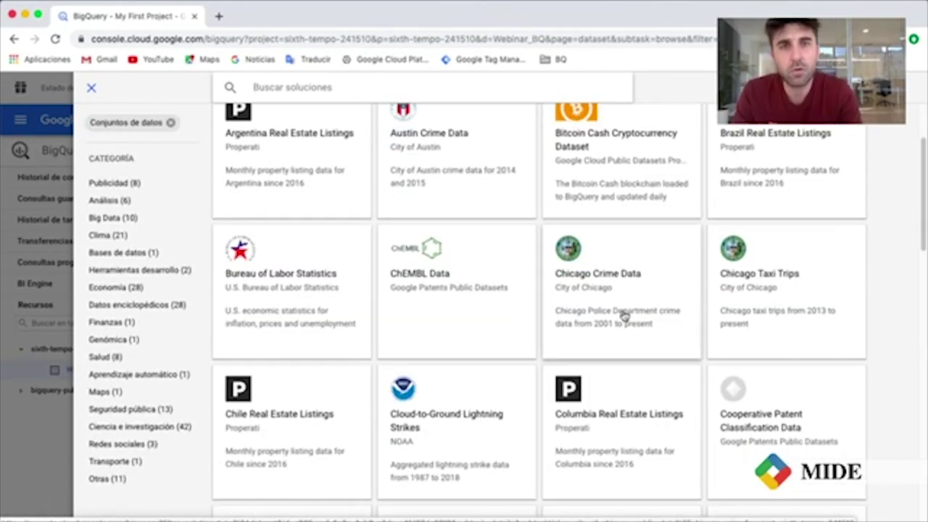
{"action": "scroll", "coordinate": [624, 315], "scroll_direction": "up", "scroll_amount": 1}
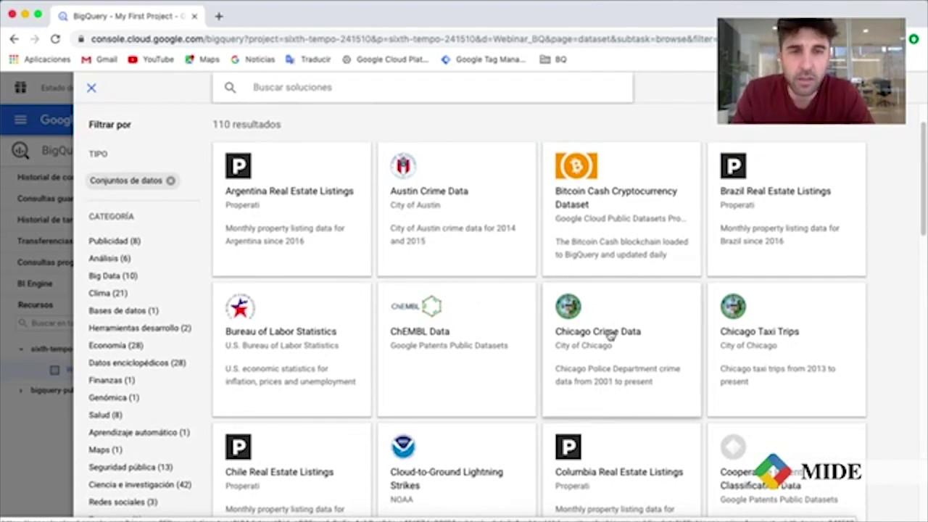
{"action": "left_click", "coordinate": [609, 334]}
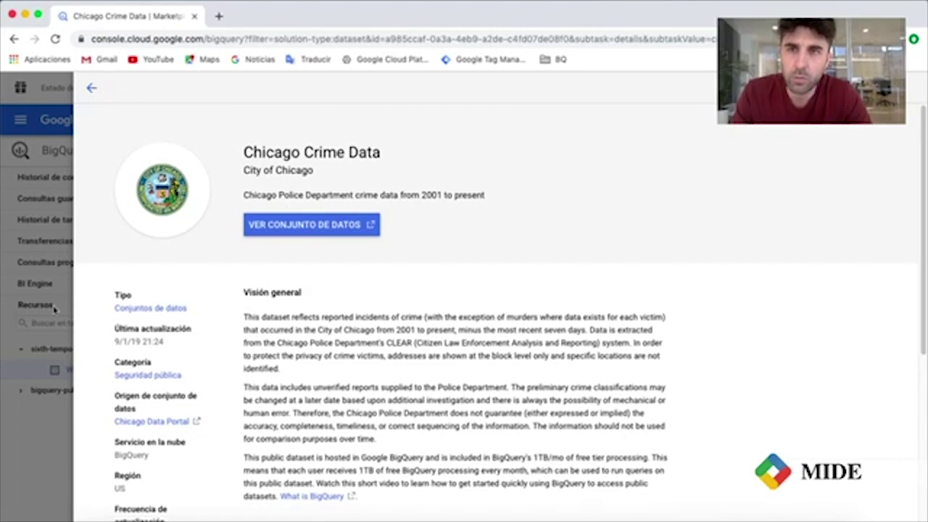
{"action": "left_click", "coordinate": [53, 433]}
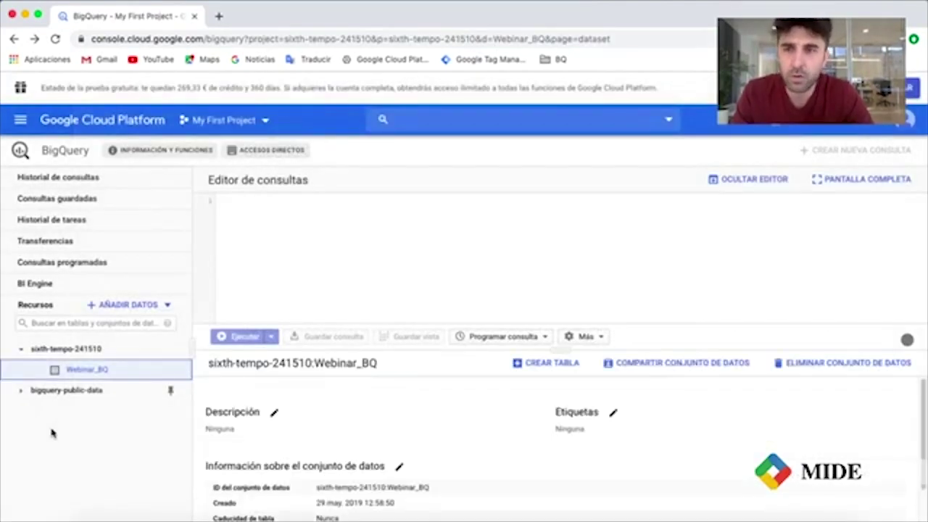
Step: Expand the bigquery-public-data project and open the crime table in its austin_crime dataset
{"action": "left_click", "coordinate": [29, 390]}
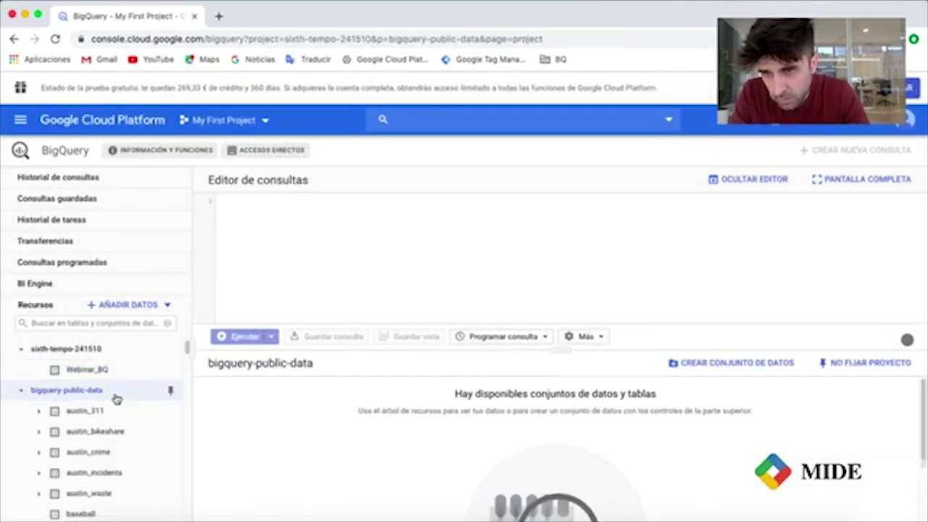
{"action": "scroll", "coordinate": [116, 398], "scroll_direction": "down", "scroll_amount": 2}
{"action": "scroll", "coordinate": [83, 428], "scroll_direction": "up", "scroll_amount": 2}
{"action": "scroll", "coordinate": [90, 434], "scroll_direction": "down", "scroll_amount": 2}
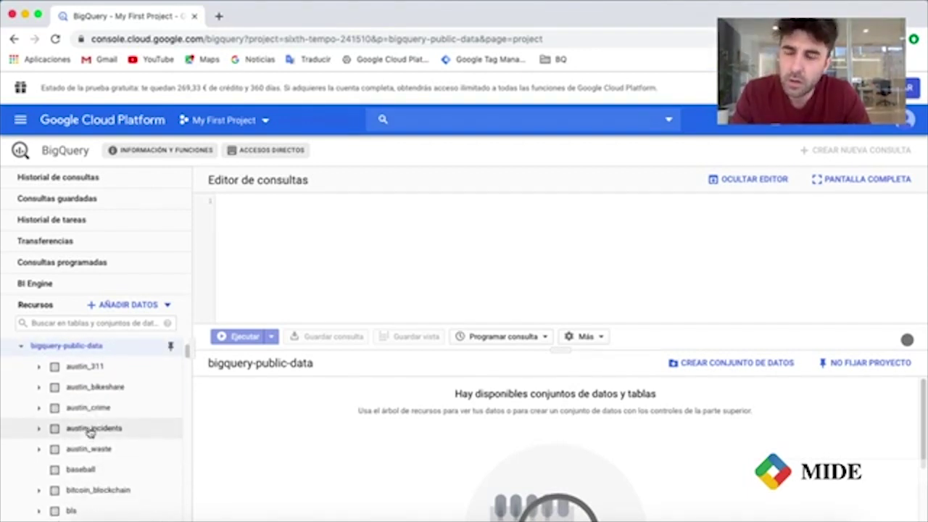
{"action": "left_click", "coordinate": [88, 408]}
{"action": "scroll", "coordinate": [101, 410], "scroll_direction": "down", "scroll_amount": 1}
{"action": "left_click", "coordinate": [92, 416]}
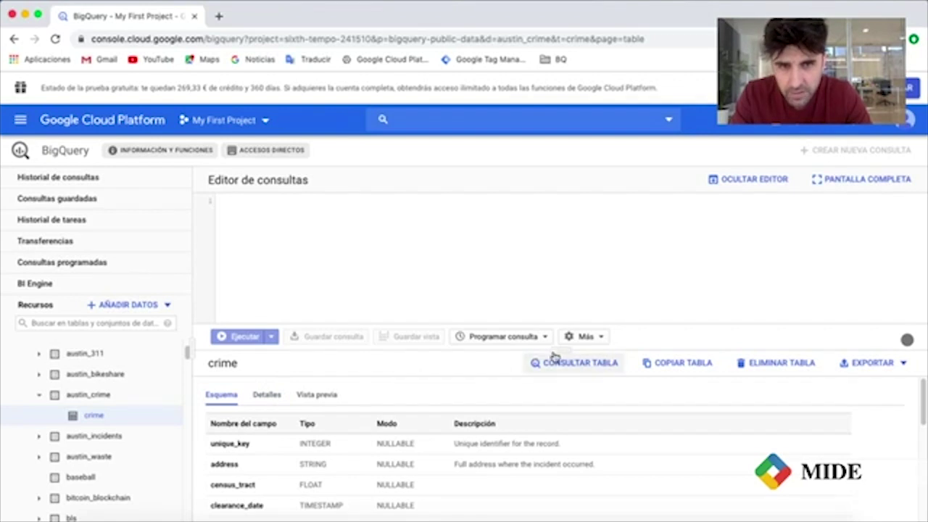
Step: Enlarge the crime table's information area by shrinking the query editor, and review the table's schema, details and data preview
{"action": "left_click_drag", "start_coordinate": [557, 347], "coordinate": [557, 308]}
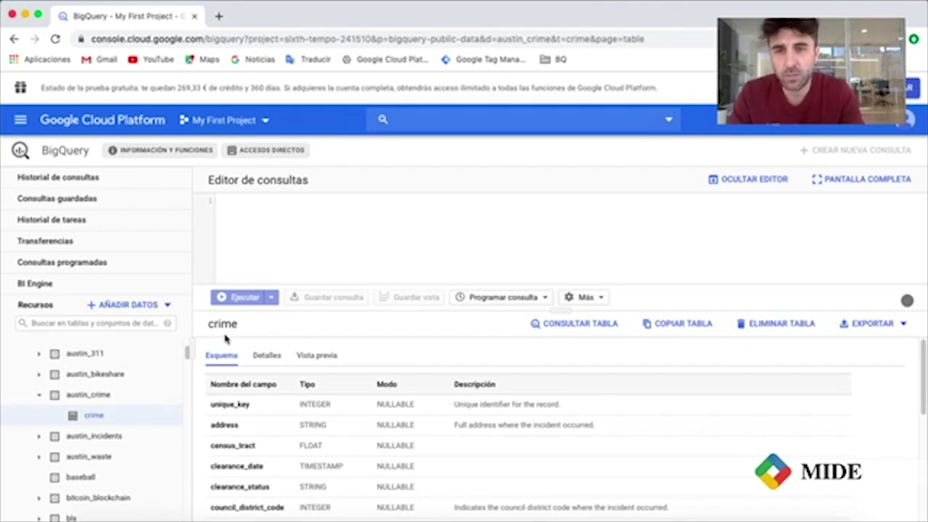
{"action": "scroll", "coordinate": [439, 386], "scroll_direction": "down", "scroll_amount": 1}
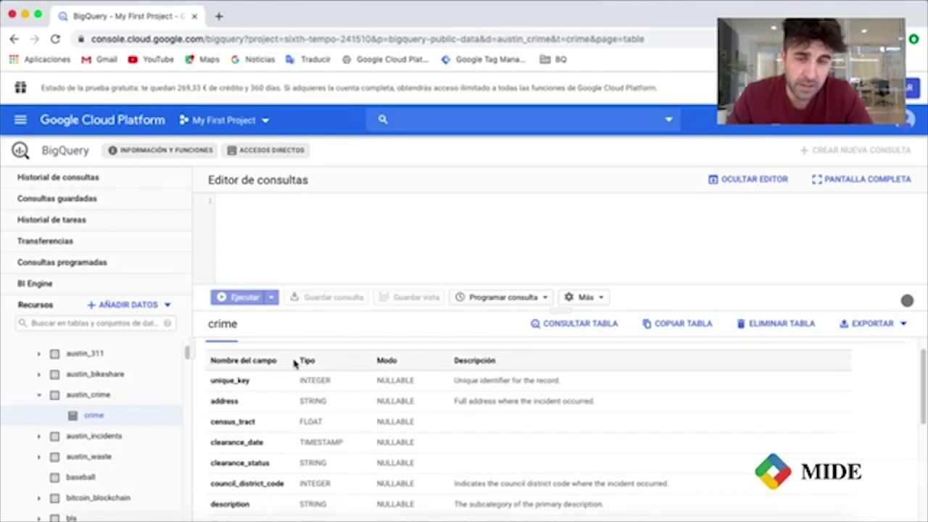
{"action": "scroll", "coordinate": [294, 362], "scroll_direction": "up", "scroll_amount": 1}
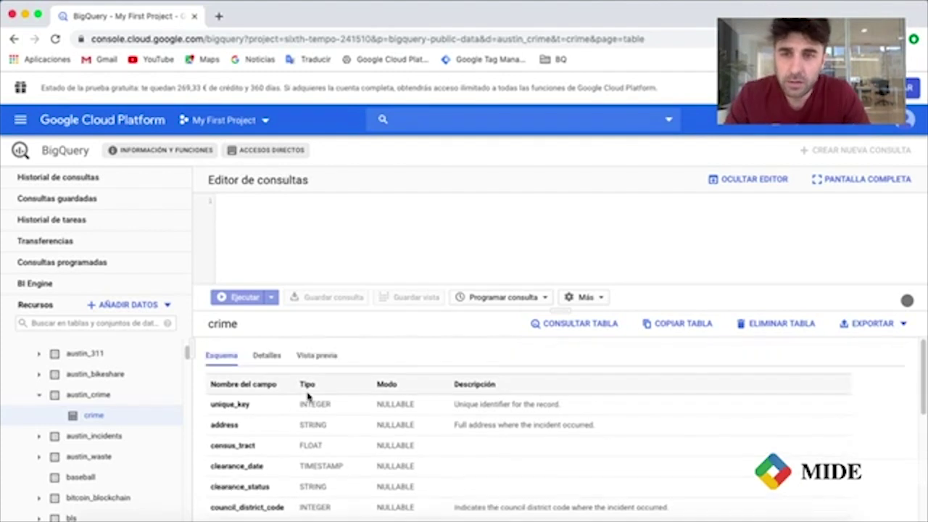
{"action": "left_click", "coordinate": [267, 355]}
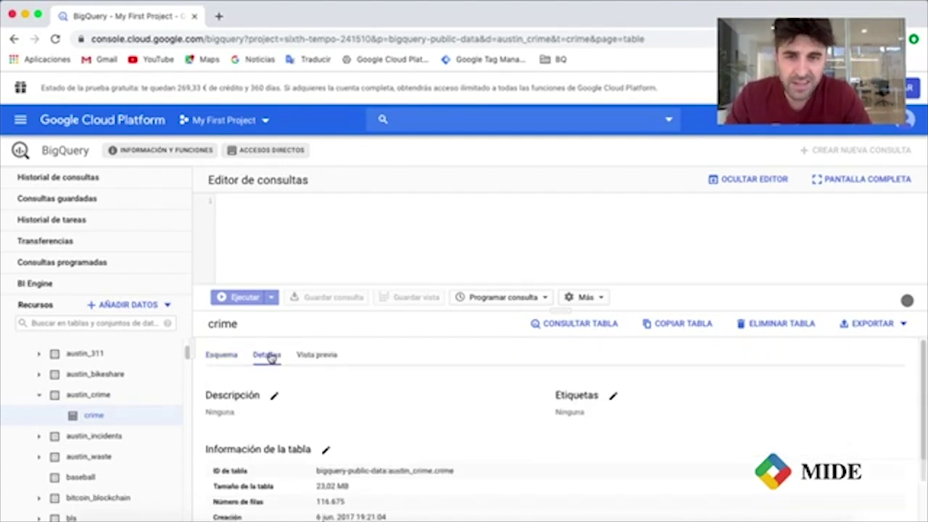
{"action": "scroll", "coordinate": [384, 393], "scroll_direction": "down", "scroll_amount": 1}
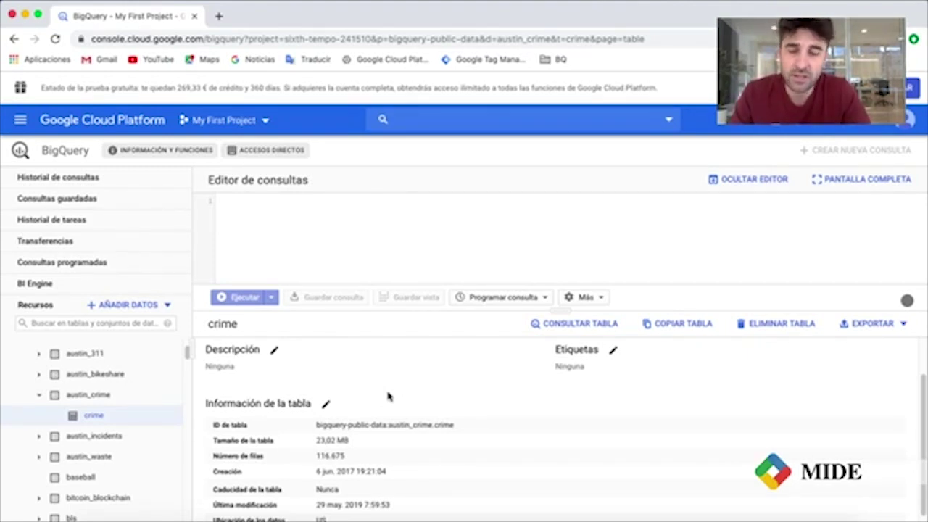
{"action": "scroll", "coordinate": [388, 395], "scroll_direction": "up", "scroll_amount": 1}
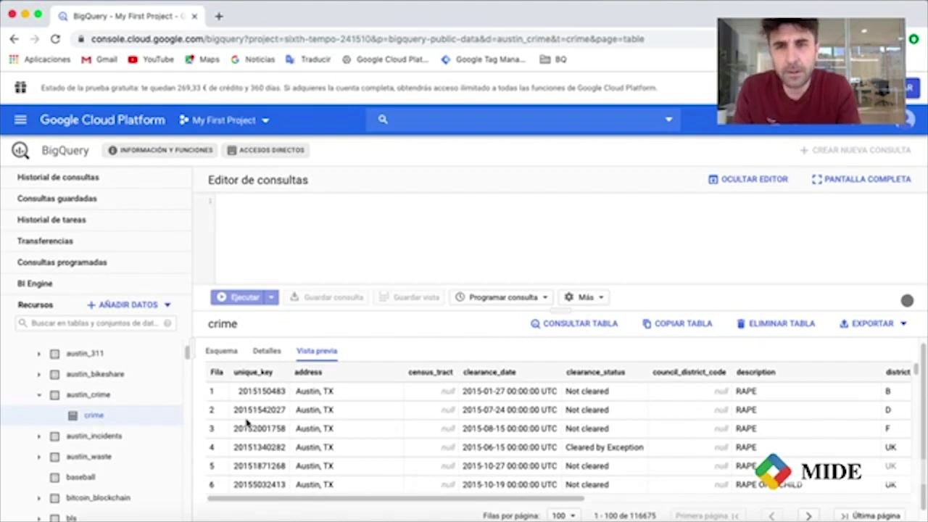
Step: Begin a new query in the editor with #StandardSQL as its first line
{"action": "left_click", "coordinate": [598, 299]}
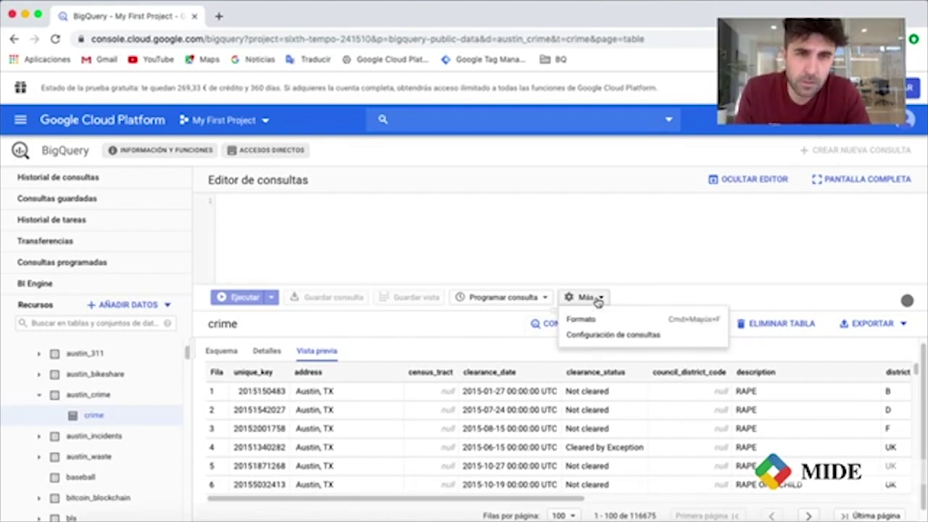
{"action": "left_click", "coordinate": [623, 274]}
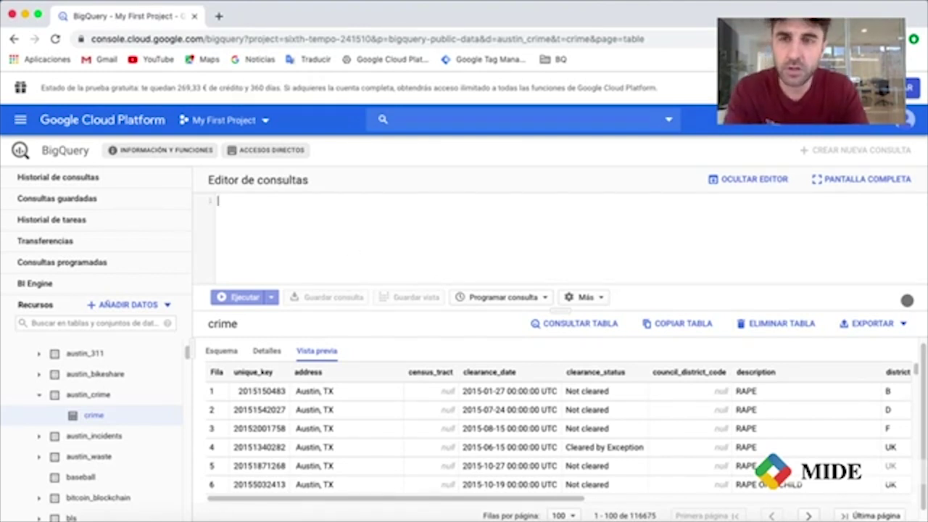
{"action": "type", "text": "#stan"}
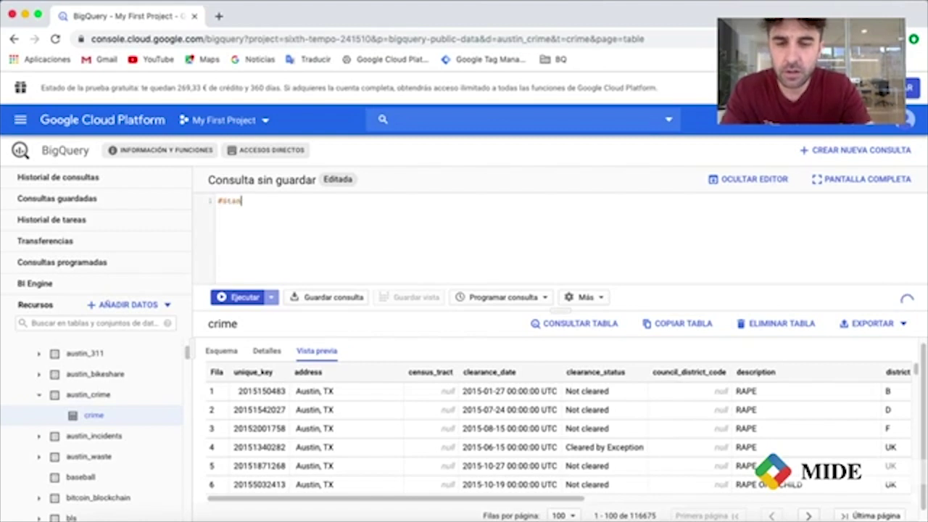
{"action": "type", "text": "da"}
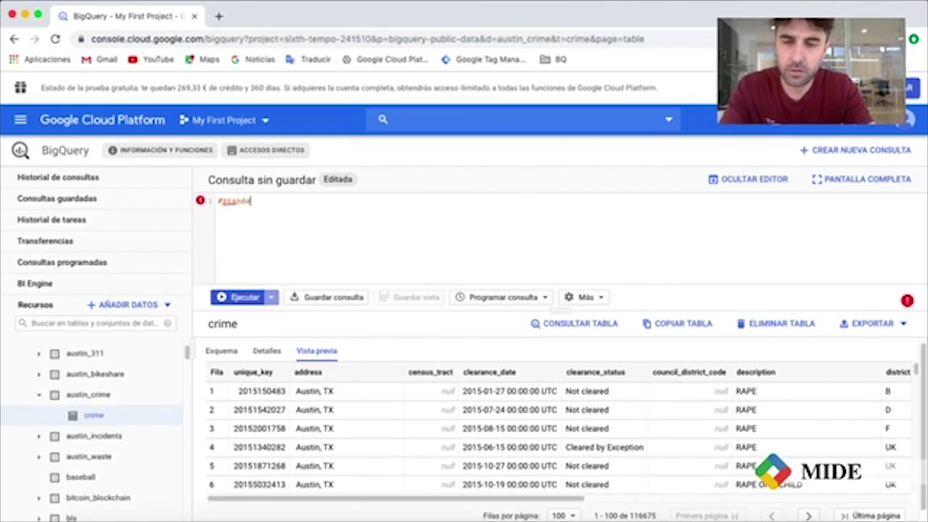
{"action": "type", "text": "rdSQL"}
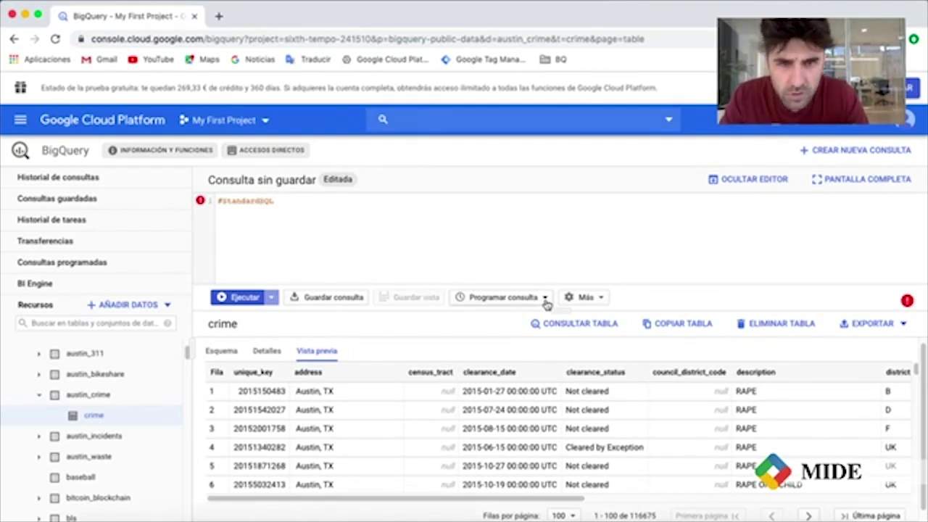
Step: Review the SQL dialect options in the query settings, trying Heredado and discarding the change
{"action": "left_click", "coordinate": [586, 299]}
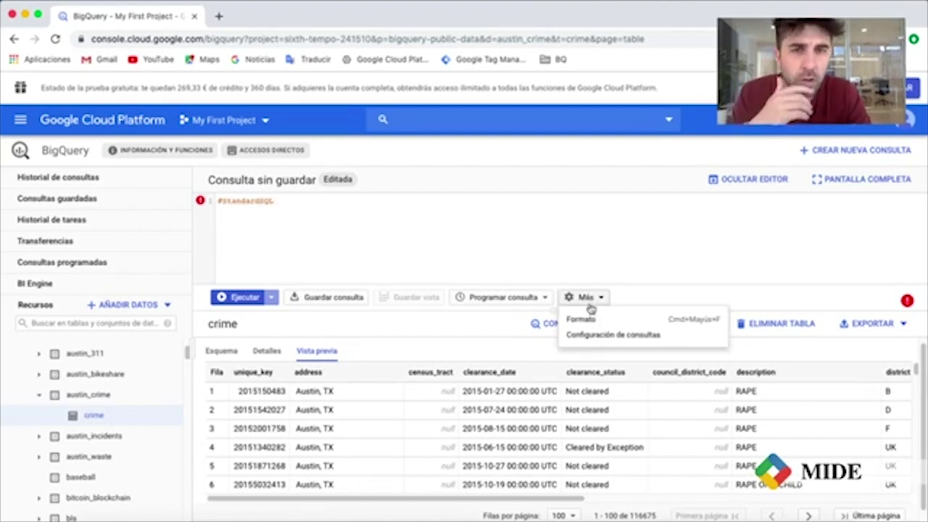
{"action": "left_click", "coordinate": [586, 336]}
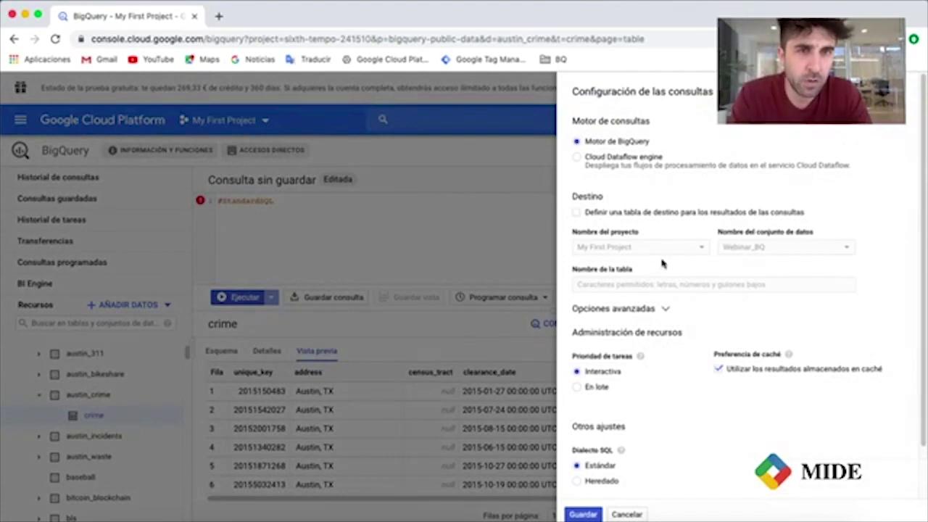
{"action": "scroll", "coordinate": [718, 307], "scroll_direction": "down", "scroll_amount": 1}
{"action": "scroll", "coordinate": [718, 306], "scroll_direction": "down", "scroll_amount": 1}
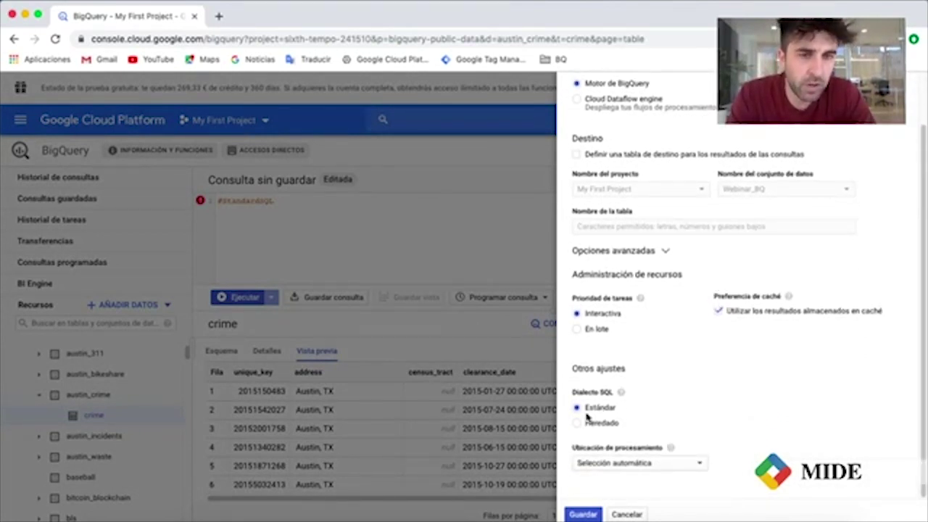
{"action": "left_click", "coordinate": [578, 424]}
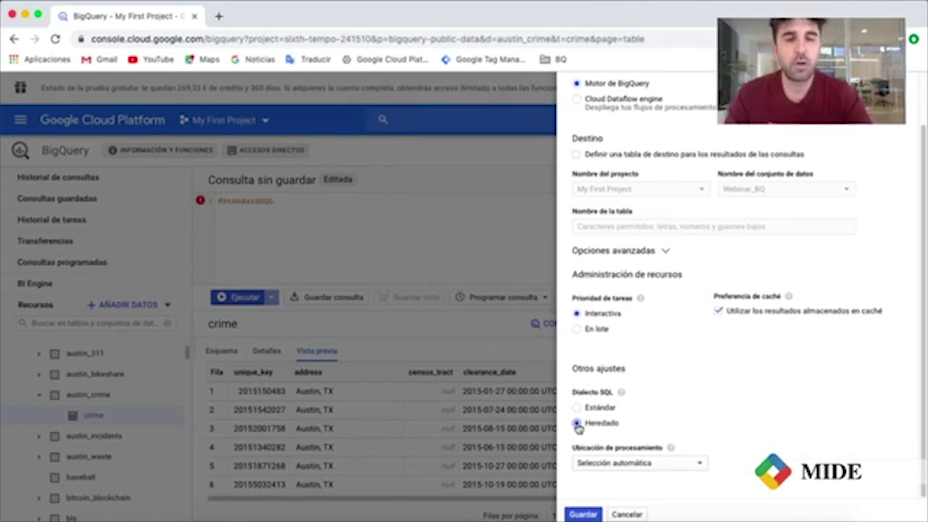
{"action": "left_click", "coordinate": [615, 515]}
Step: Remove the #StandardSQL line from the editor and save the query settings with the Estándar SQL dialect
{"action": "double_click", "coordinate": [263, 201]}
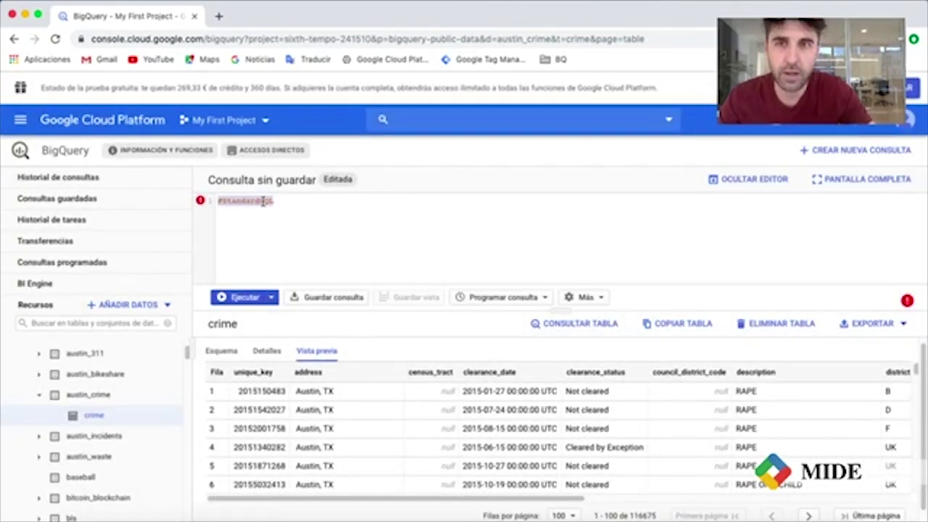
{"action": "key", "text": "BackSpace"}
{"action": "left_click", "coordinate": [589, 298]}
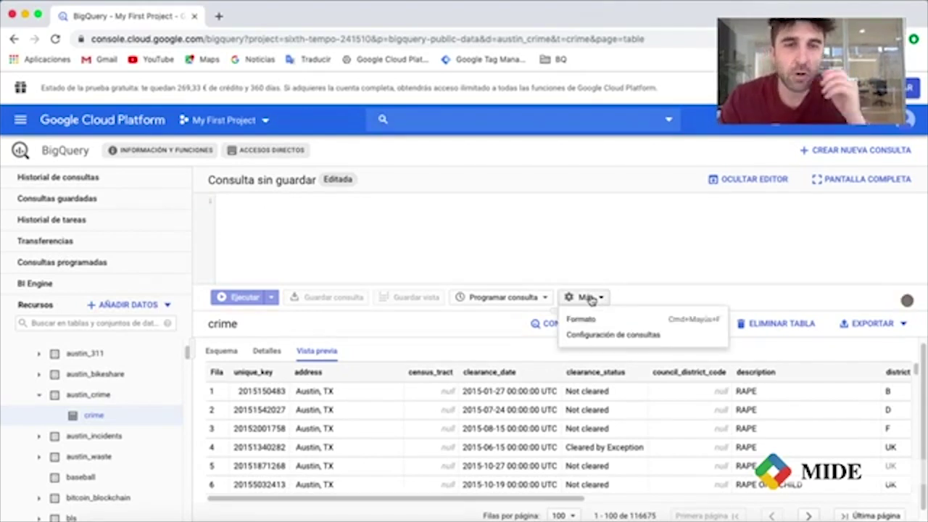
{"action": "left_click", "coordinate": [592, 335]}
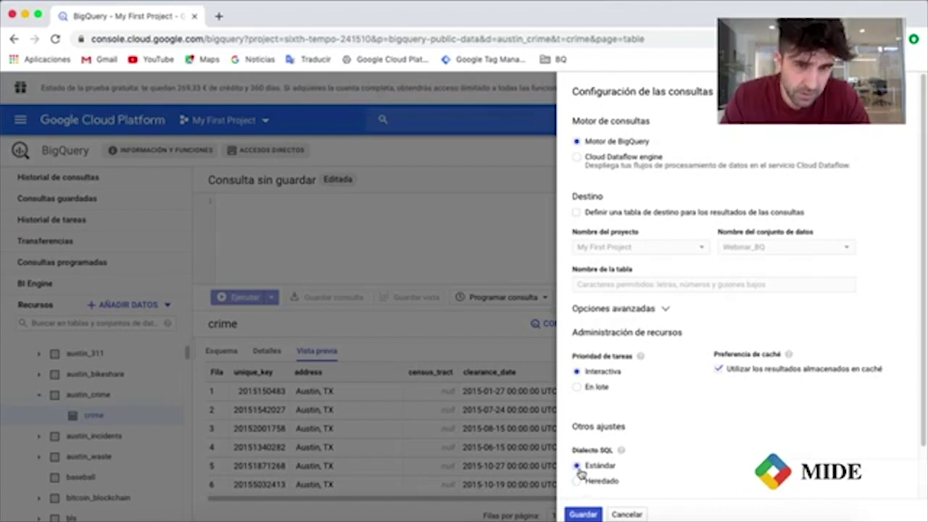
{"action": "left_click", "coordinate": [583, 515]}
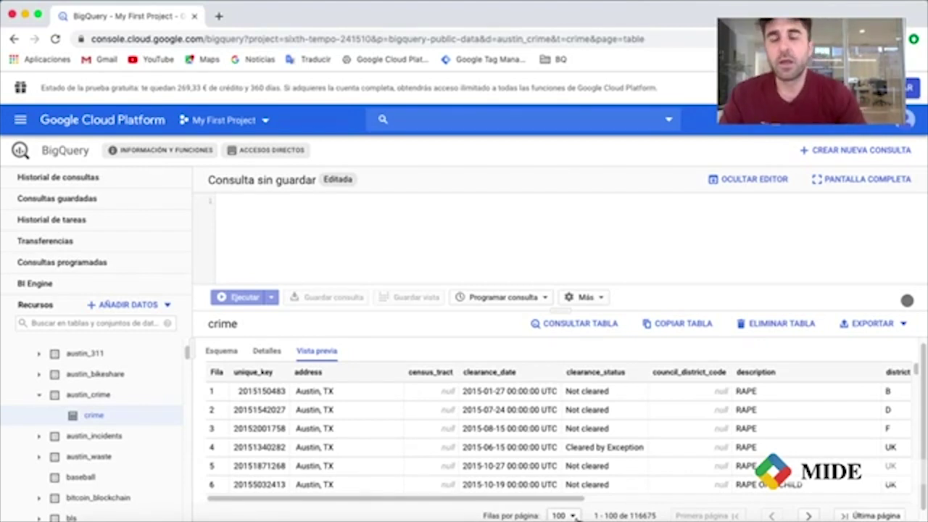
Step: Generate a query template for the crime table, replacing the current editor content
{"action": "left_click", "coordinate": [377, 224]}
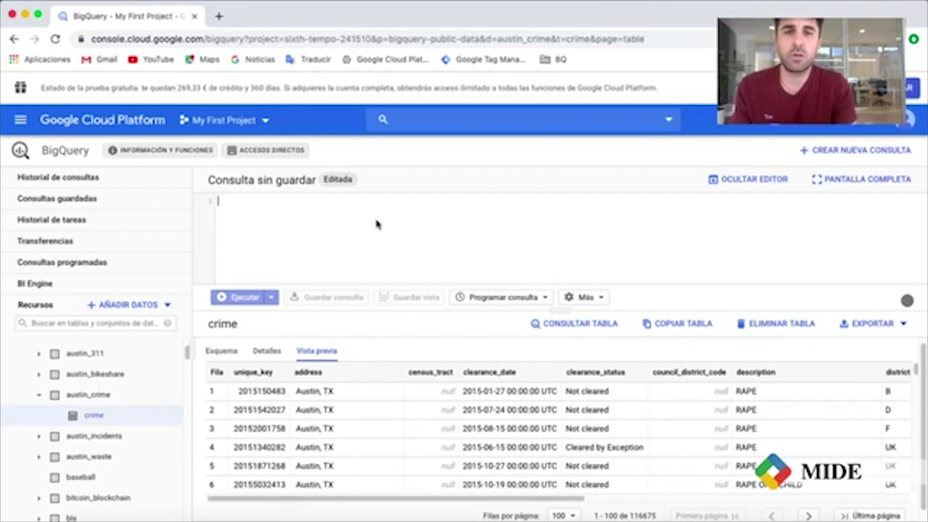
{"action": "left_click", "coordinate": [562, 327]}
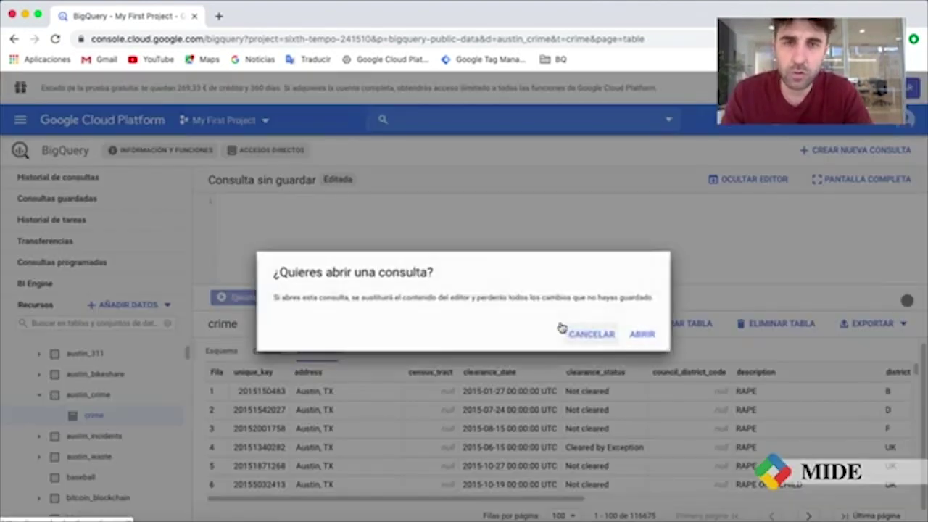
{"action": "left_click", "coordinate": [636, 335]}
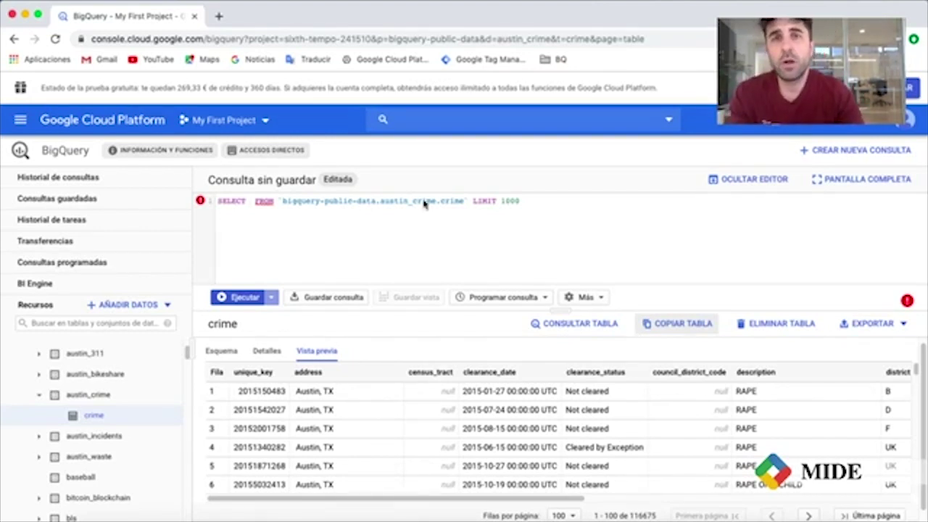
Step: Search Google in a new browser tab for "standard sql google syntaxis"
{"action": "left_click", "coordinate": [218, 16]}
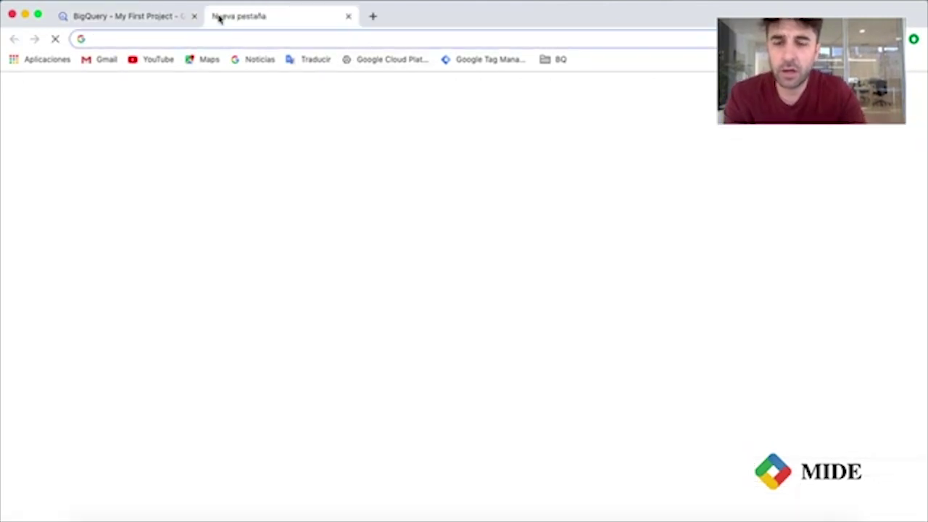
{"action": "type", "text": "stands"}
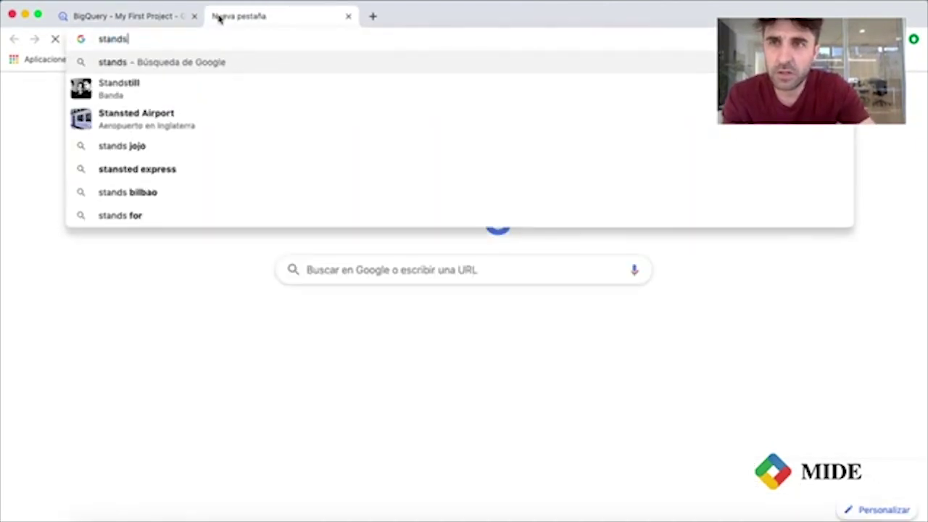
{"action": "key", "text": "BackSpace"}
{"action": "type", "text": "ard sql google "}
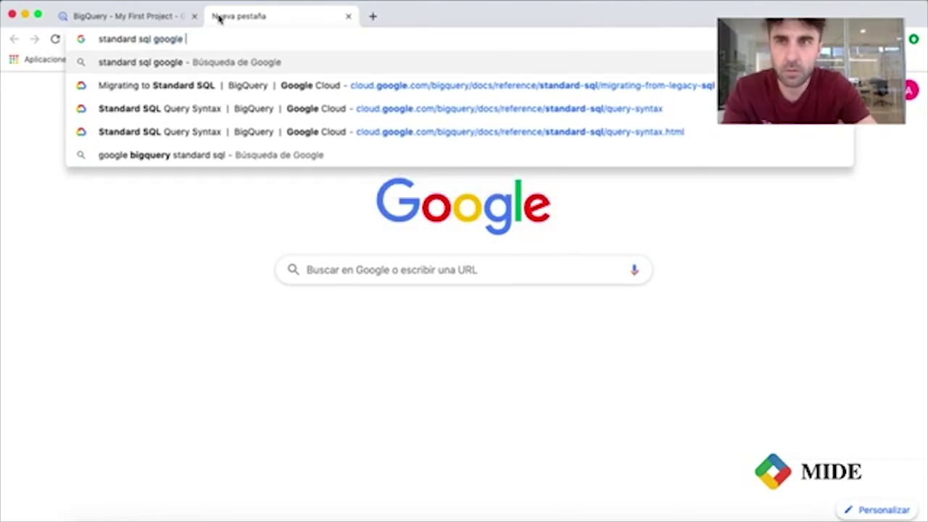
{"action": "type", "text": "sy"}
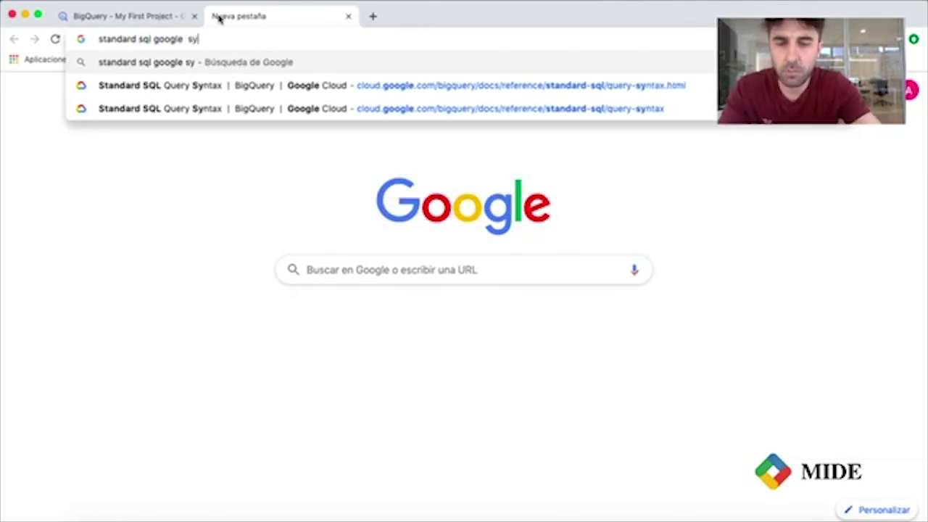
{"action": "type", "text": "ntaxis"}
{"action": "key", "text": "Return"}
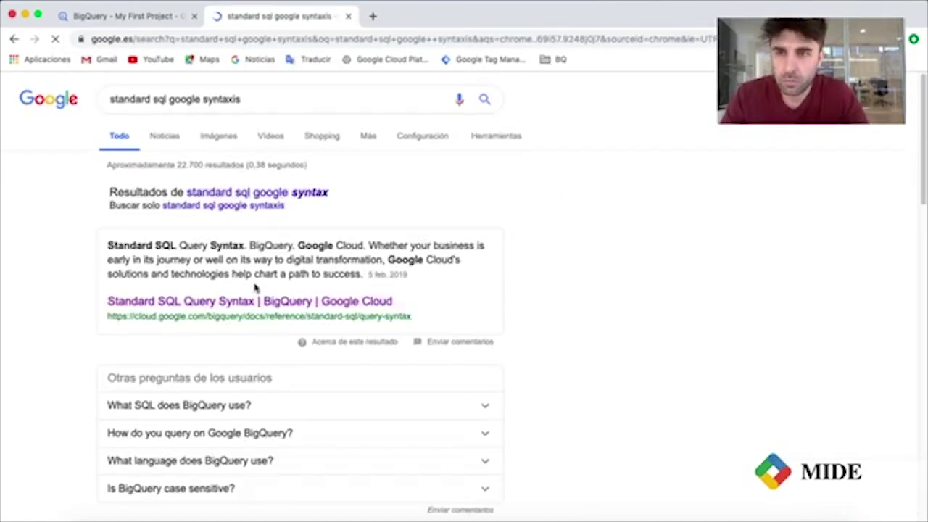
Step: Open the Standard SQL Query Syntax documentation page and read through its SQL Syntax section
{"action": "left_click", "coordinate": [237, 302]}
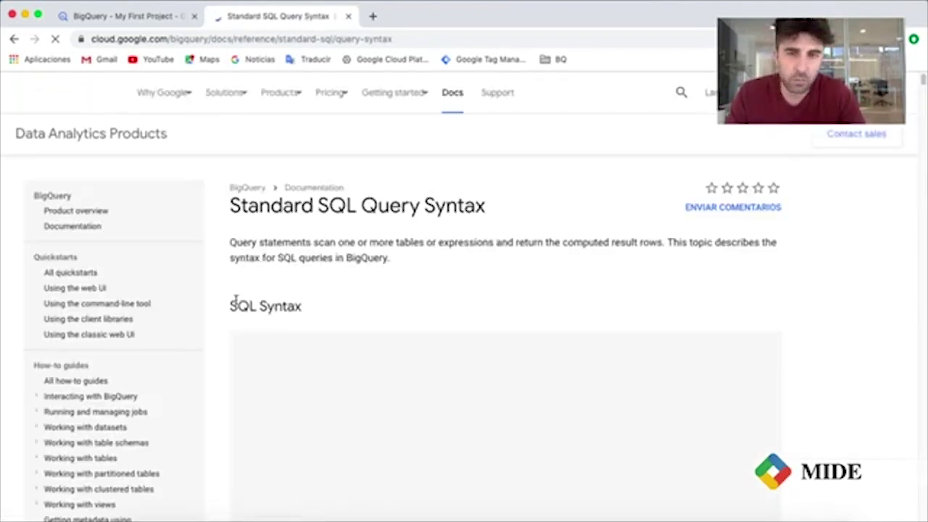
{"action": "scroll", "coordinate": [545, 326], "scroll_direction": "down", "scroll_amount": 8}
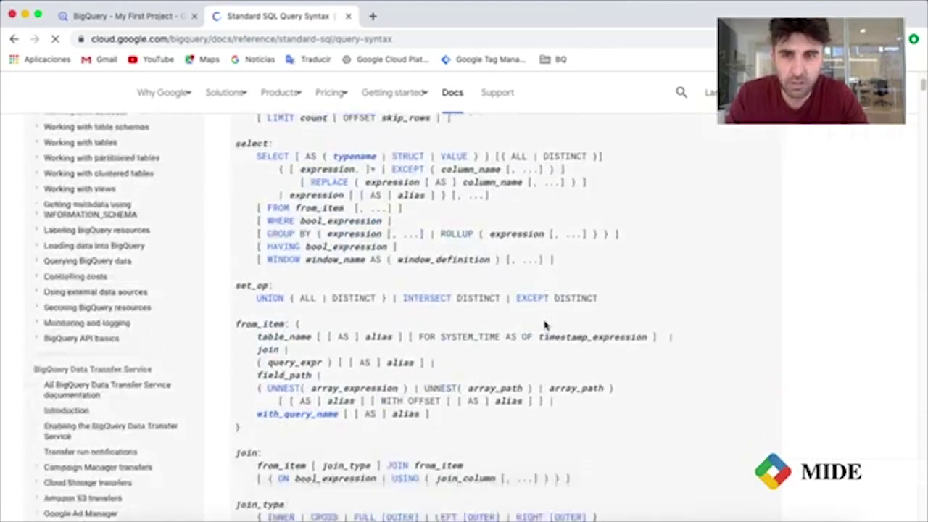
{"action": "scroll", "coordinate": [545, 326], "scroll_direction": "up", "scroll_amount": 4}
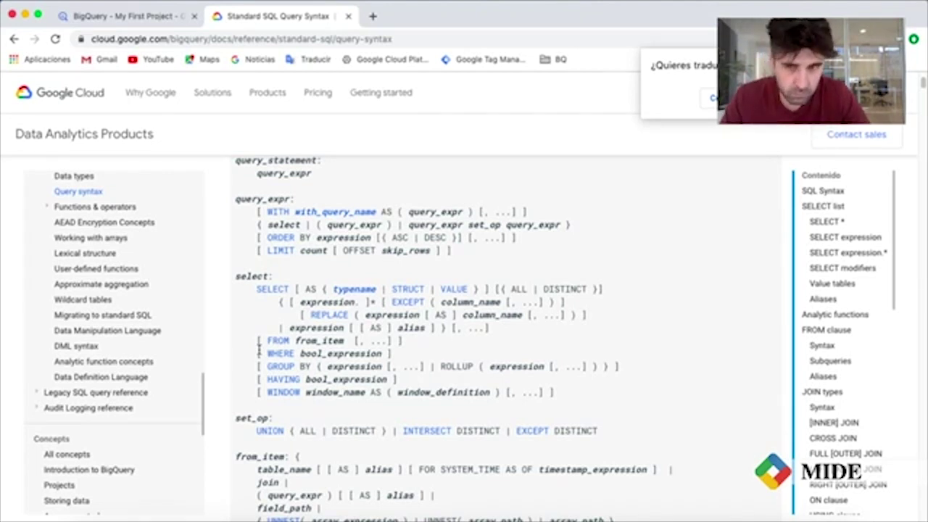
{"action": "scroll", "coordinate": [259, 351], "scroll_direction": "down", "scroll_amount": 3}
{"action": "scroll", "coordinate": [334, 306], "scroll_direction": "down", "scroll_amount": 3}
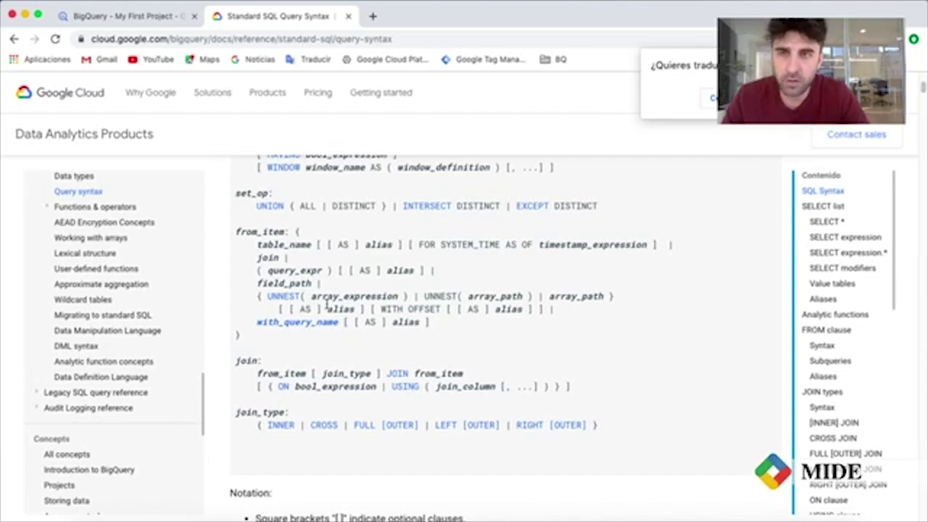
Step: Return to the BigQuery tab and insert the primary_type field from the crime table's schema into the SELECT clause
{"action": "left_click", "coordinate": [101, 20]}
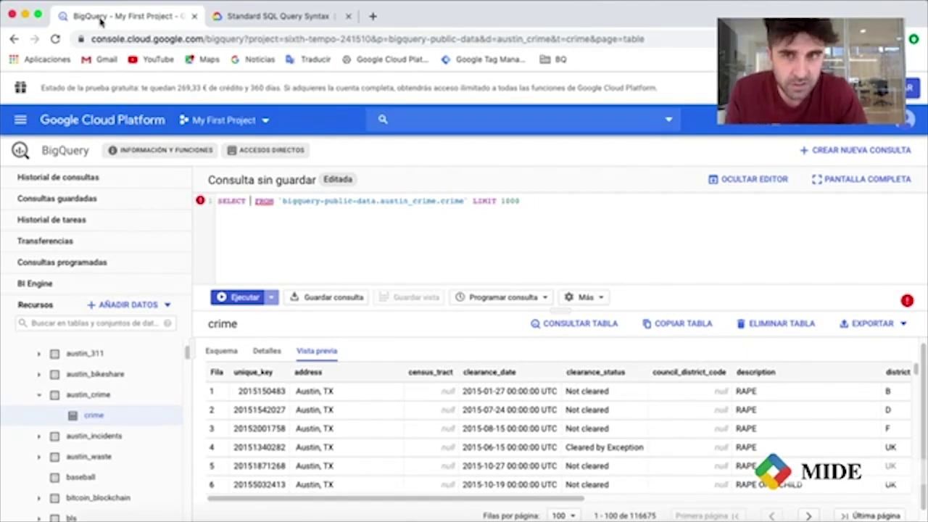
{"action": "left_click", "coordinate": [222, 351]}
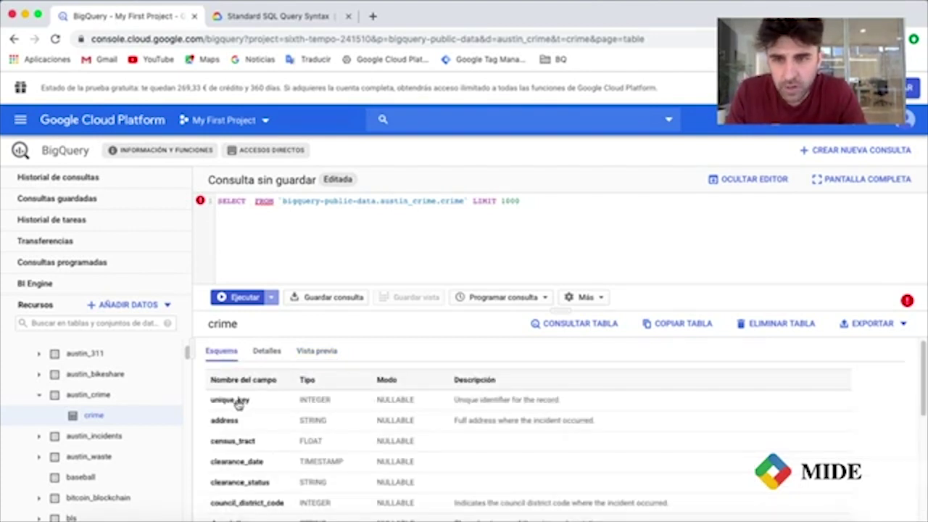
{"action": "scroll", "coordinate": [250, 442], "scroll_direction": "down", "scroll_amount": 5}
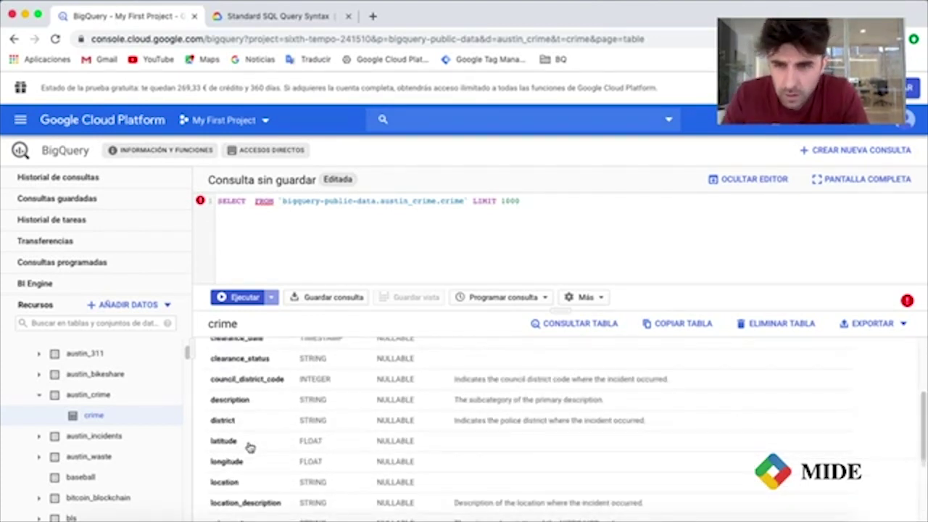
{"action": "scroll", "coordinate": [250, 447], "scroll_direction": "down", "scroll_amount": 2}
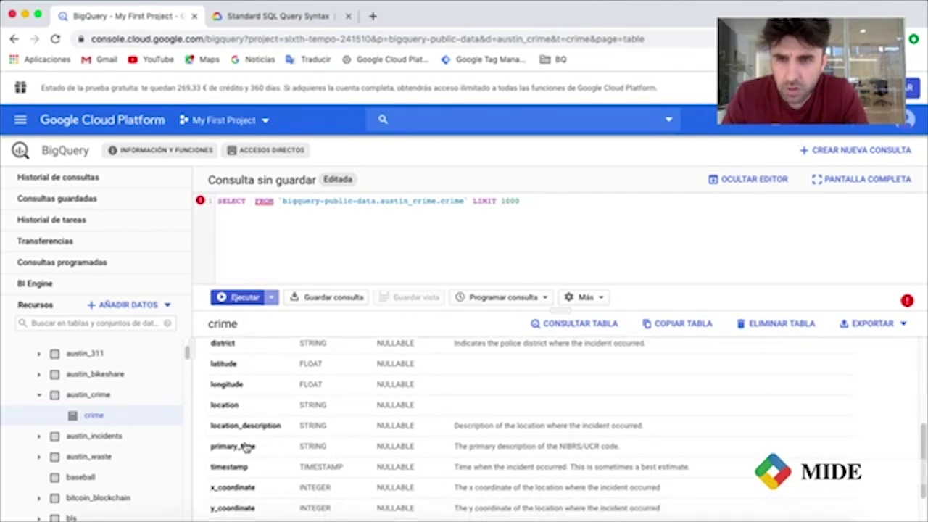
{"action": "left_click", "coordinate": [243, 444]}
Step: Run the primary_type query on the crime table and look through its results
{"action": "left_click", "coordinate": [230, 298]}
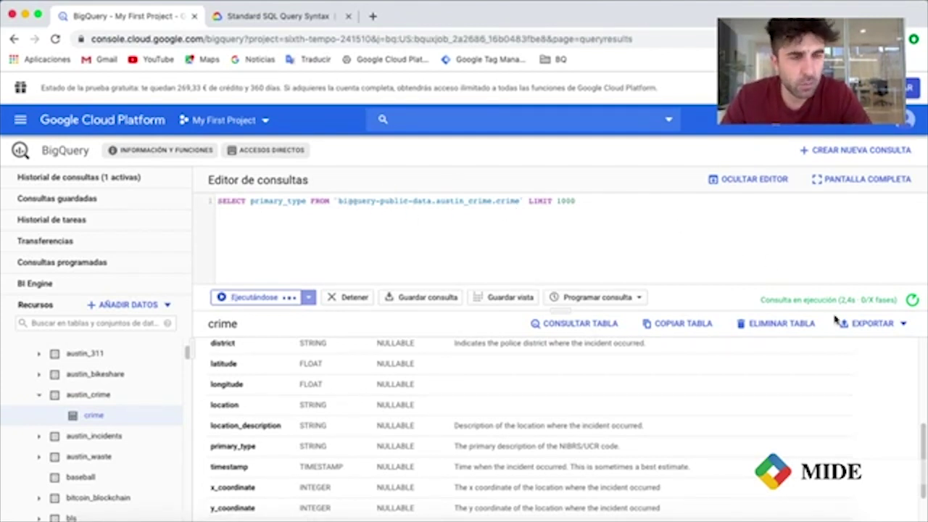
{"action": "scroll", "coordinate": [276, 434], "scroll_direction": "down", "scroll_amount": 12}
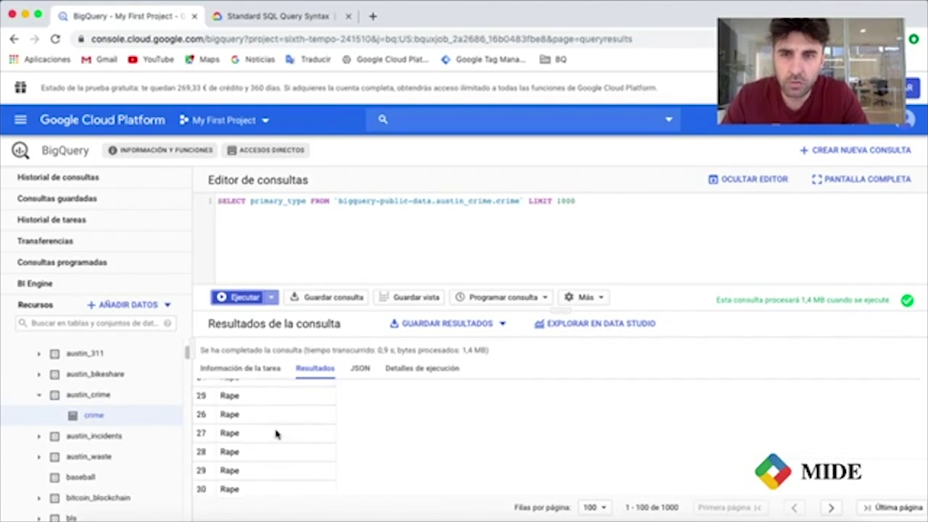
{"action": "scroll", "coordinate": [276, 434], "scroll_direction": "down", "scroll_amount": 10}
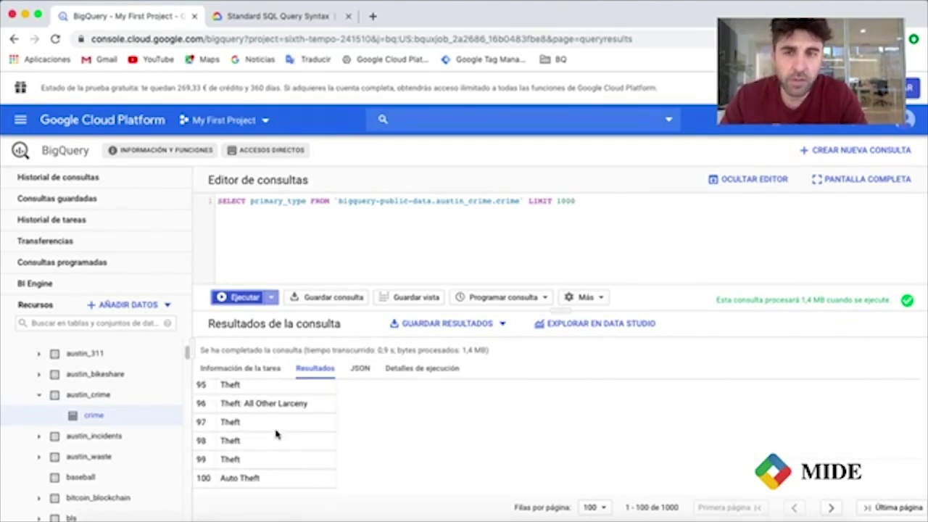
{"action": "scroll", "coordinate": [276, 434], "scroll_direction": "up", "scroll_amount": 14}
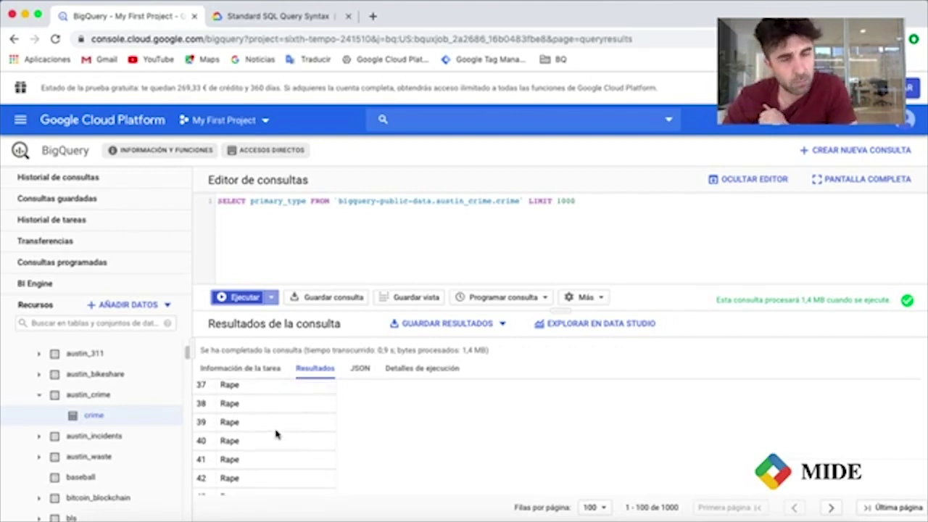
Step: Add a comma after primary_type in the query and reopen the crime table to pick another field
{"action": "left_click", "coordinate": [307, 202]}
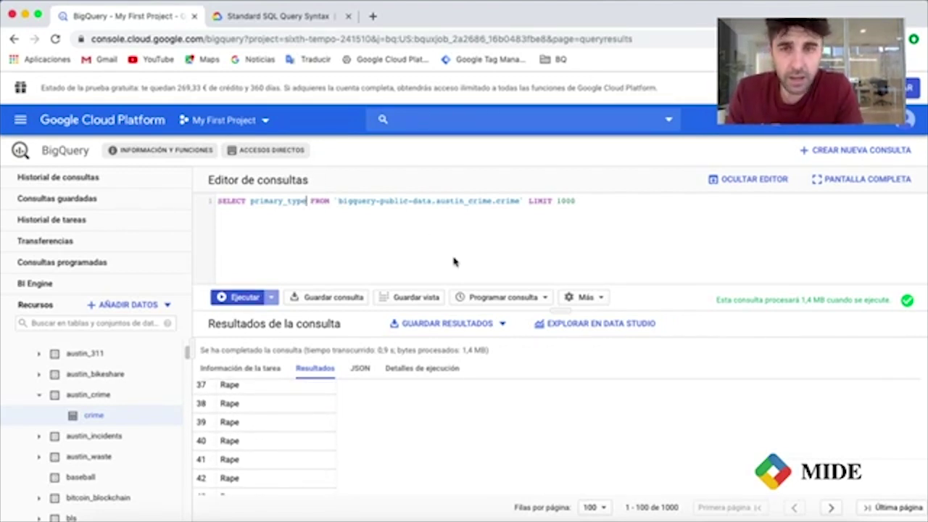
{"action": "type", "text": ","}
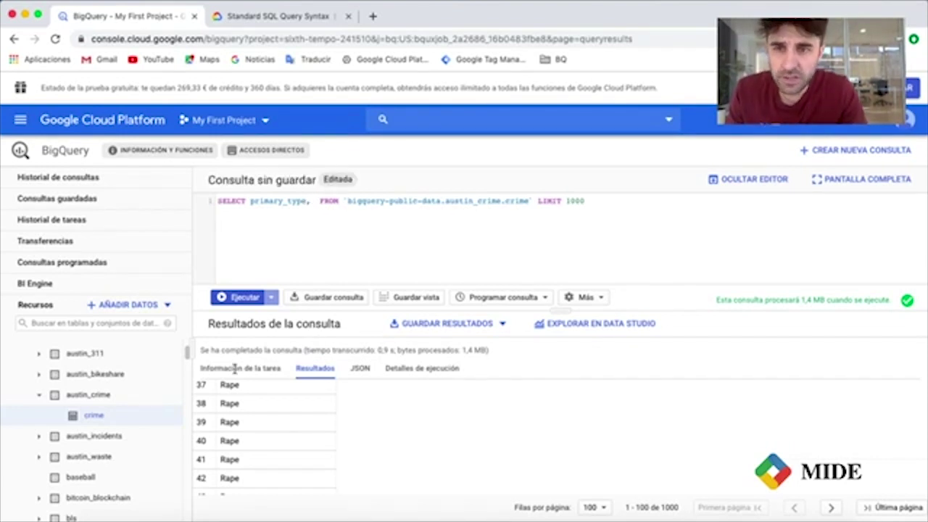
{"action": "left_click", "coordinate": [124, 418]}
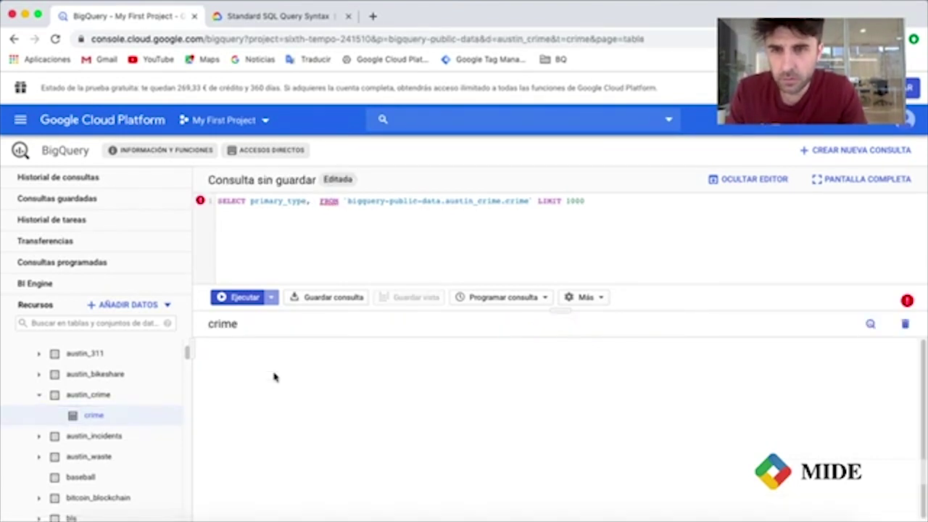